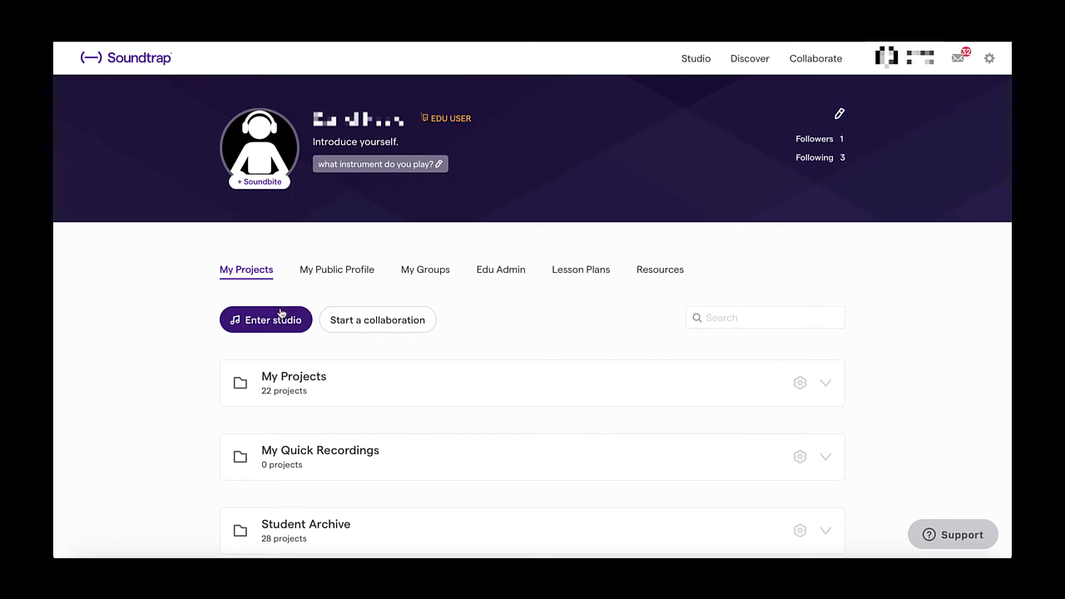
- Enter the studio and open the Dubstep demo project
left_click(283, 319)
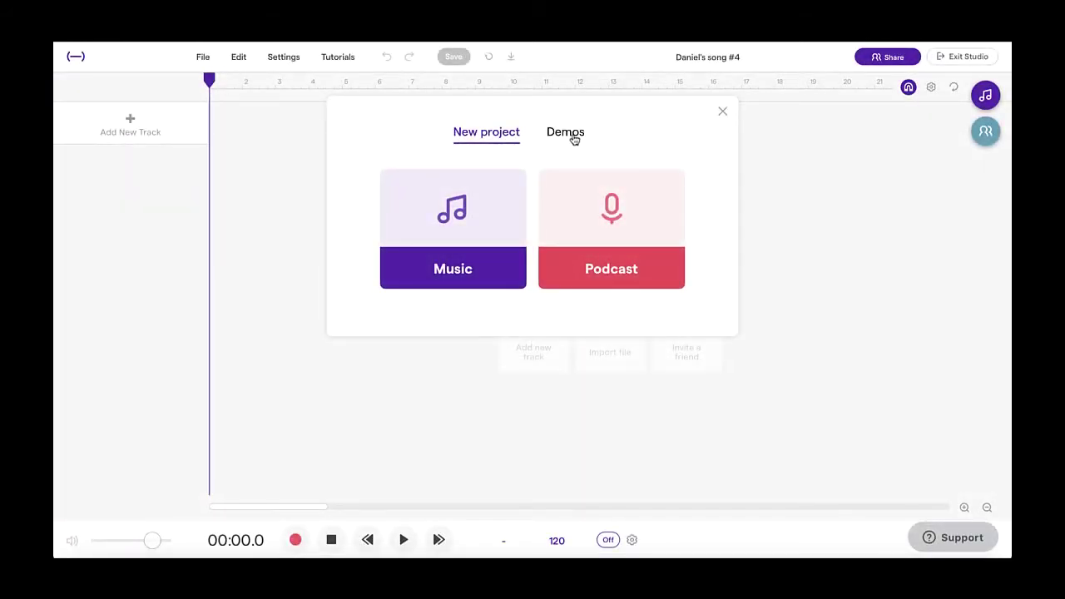
left_click(574, 140)
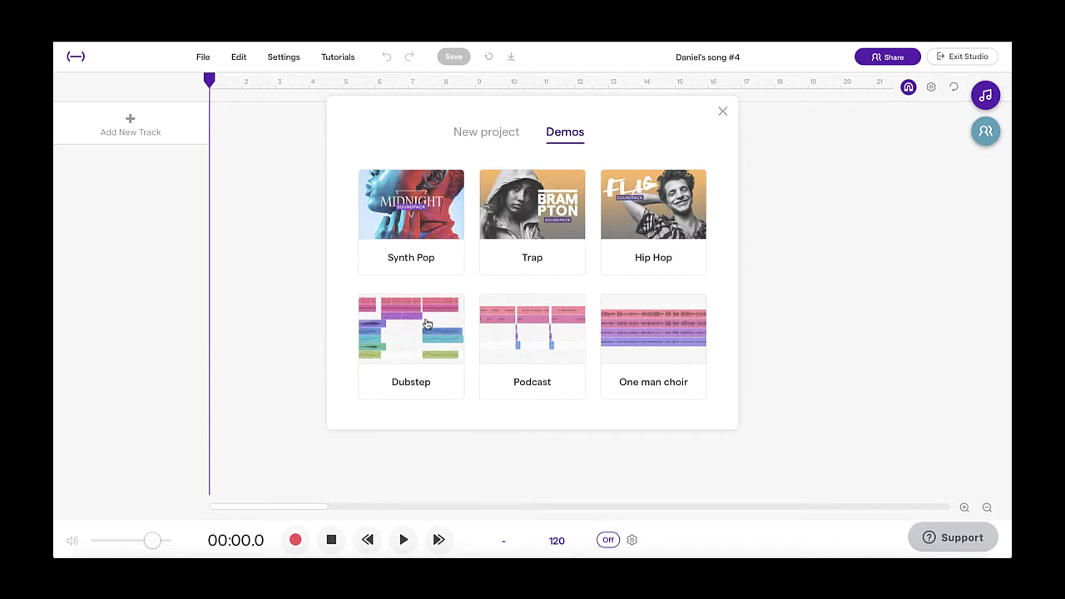
left_click(404, 346)
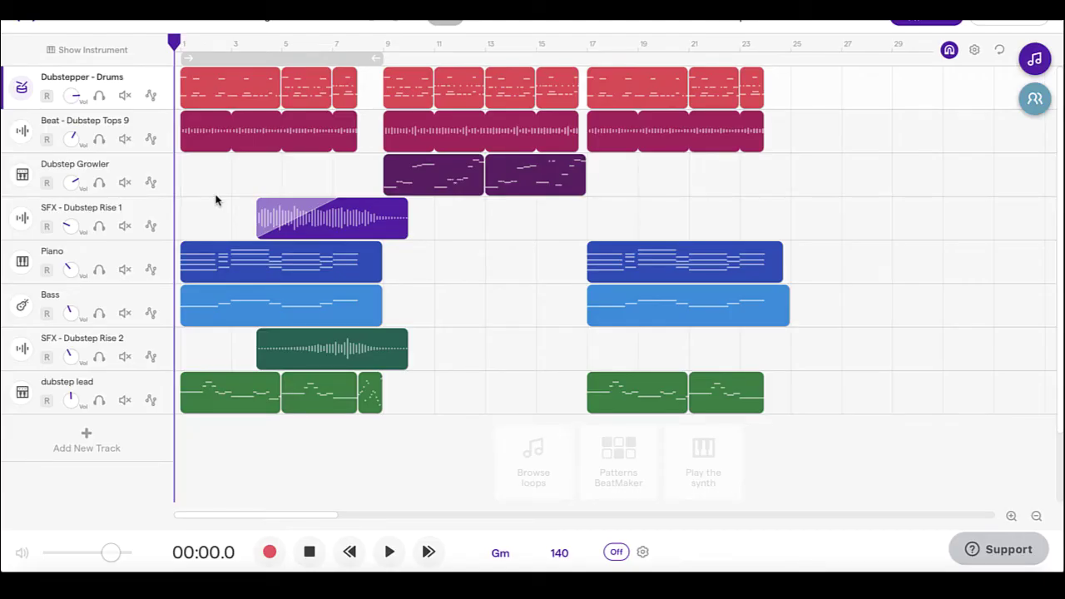
- Delete the Dubstep Growler, SFX - Dubstep Rise 2 and SFX - Dubstep Rise 1 tracks
right_click(163, 168)
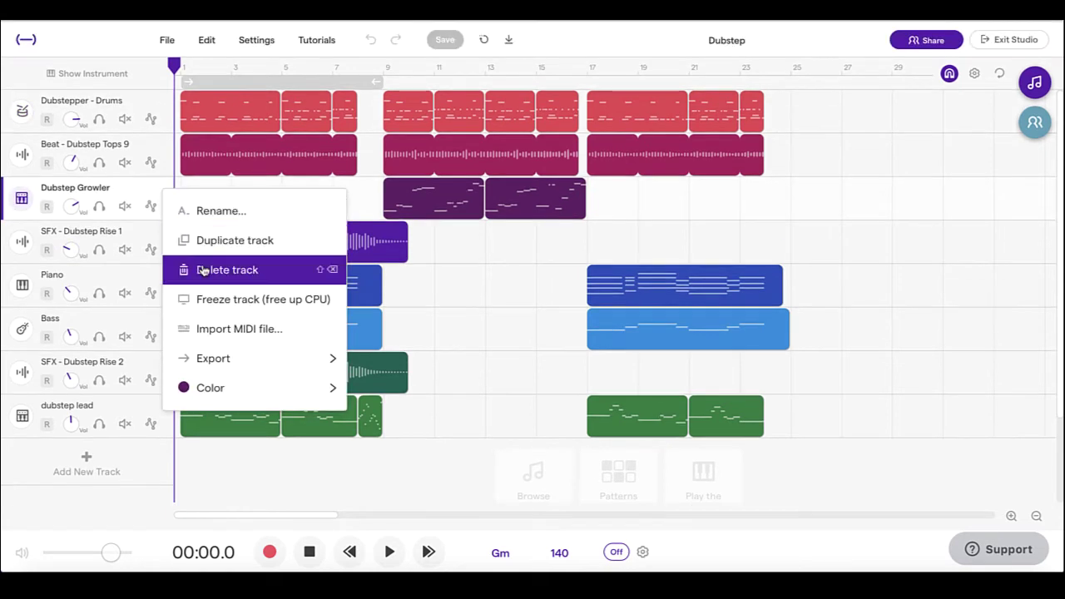
left_click(204, 269)
left_click(159, 321)
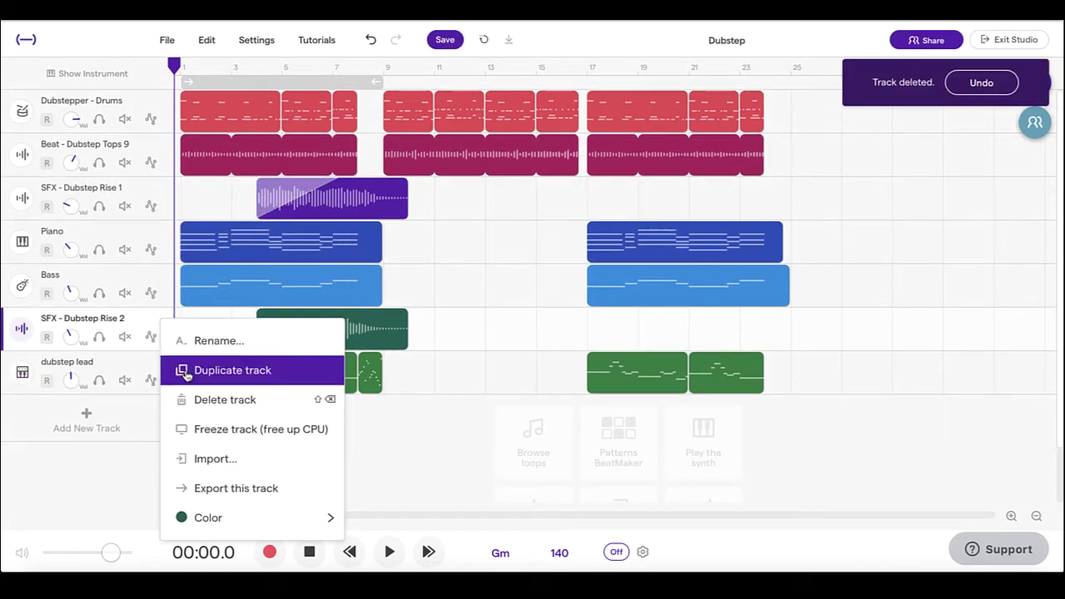
left_click(204, 400)
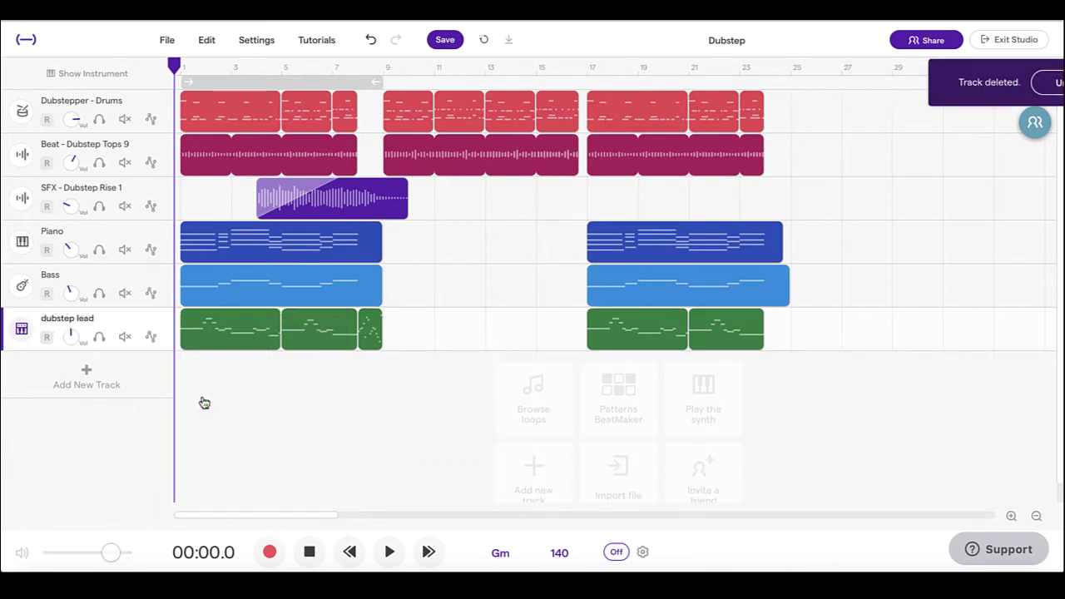
left_click(160, 193)
left_click(207, 269)
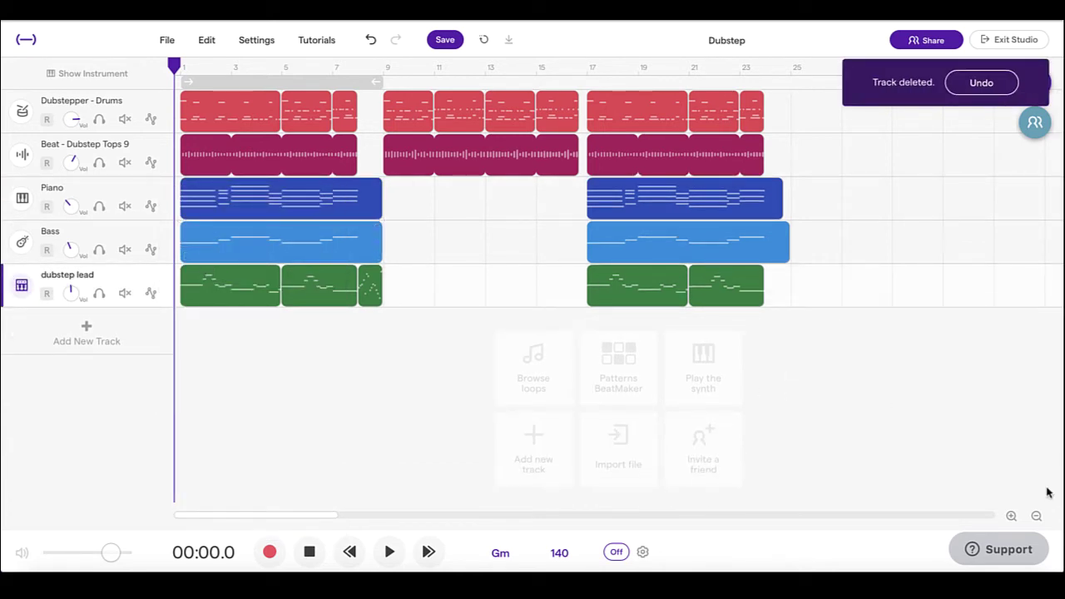
- Turn on looping for the section from bar 1 to bar 9 and play it through
left_click(1011, 516)
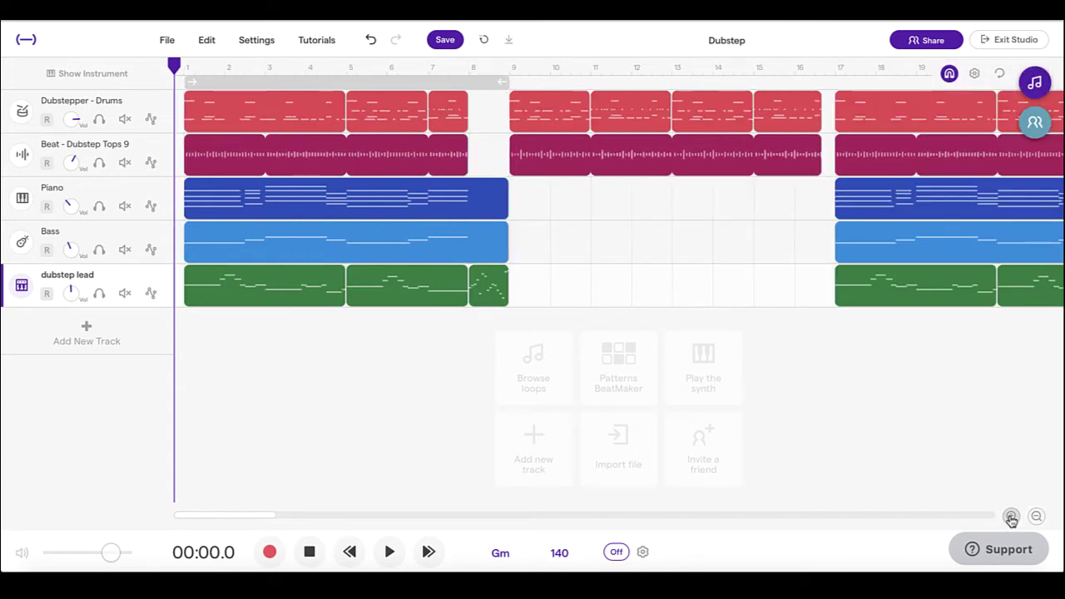
left_click(1011, 517)
left_click(1011, 517)
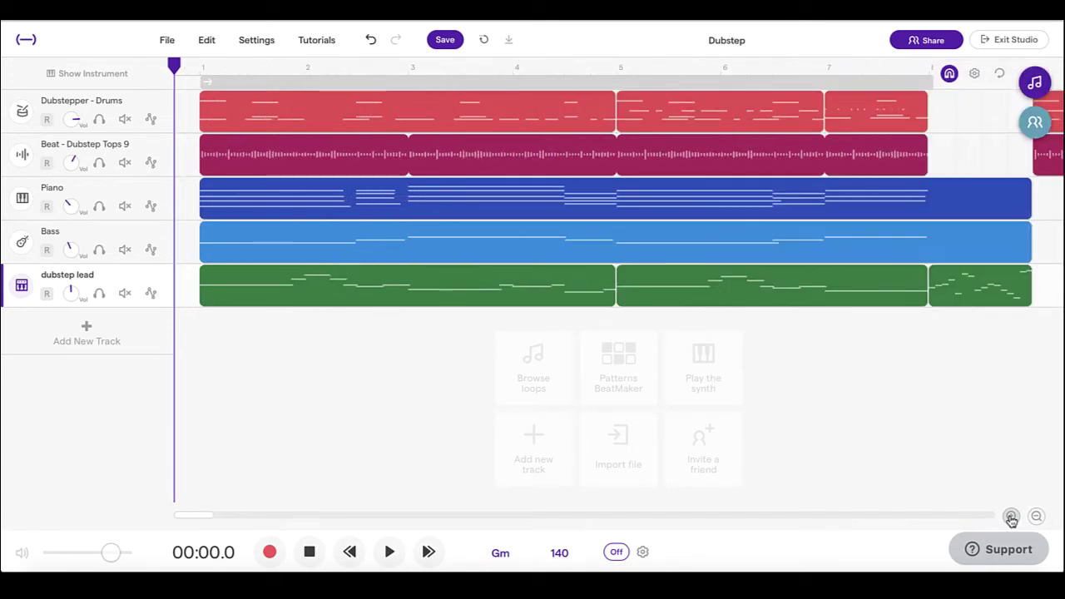
left_click(1036, 516)
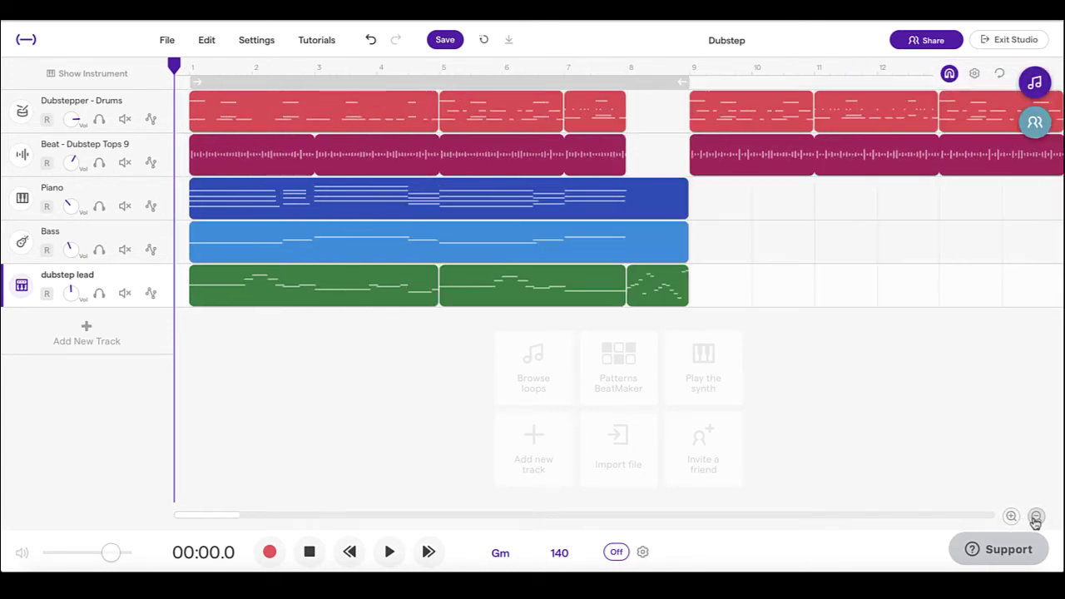
left_click(301, 84)
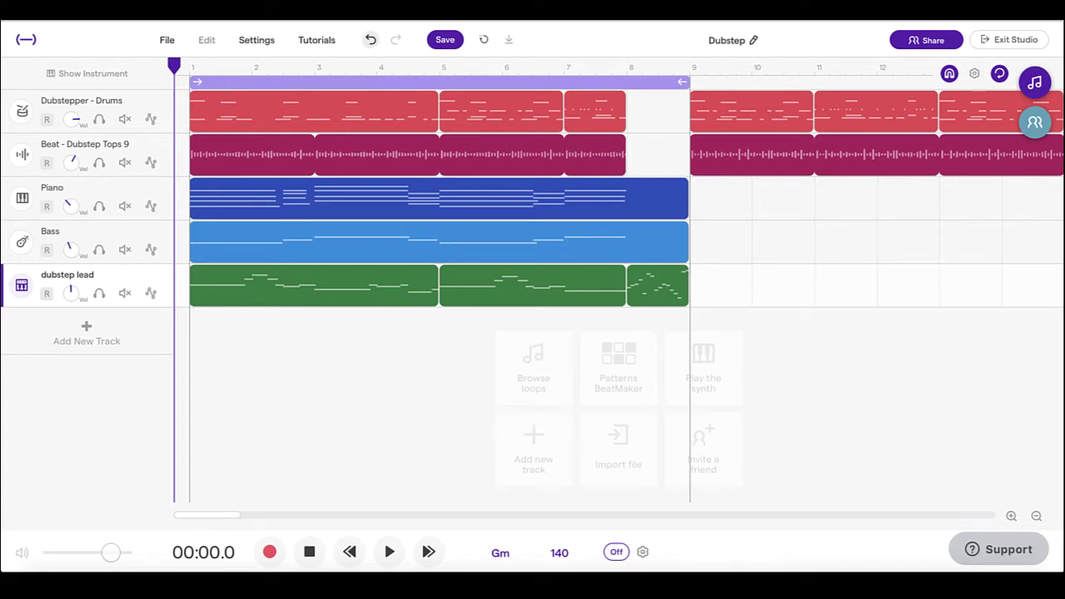
key("space")
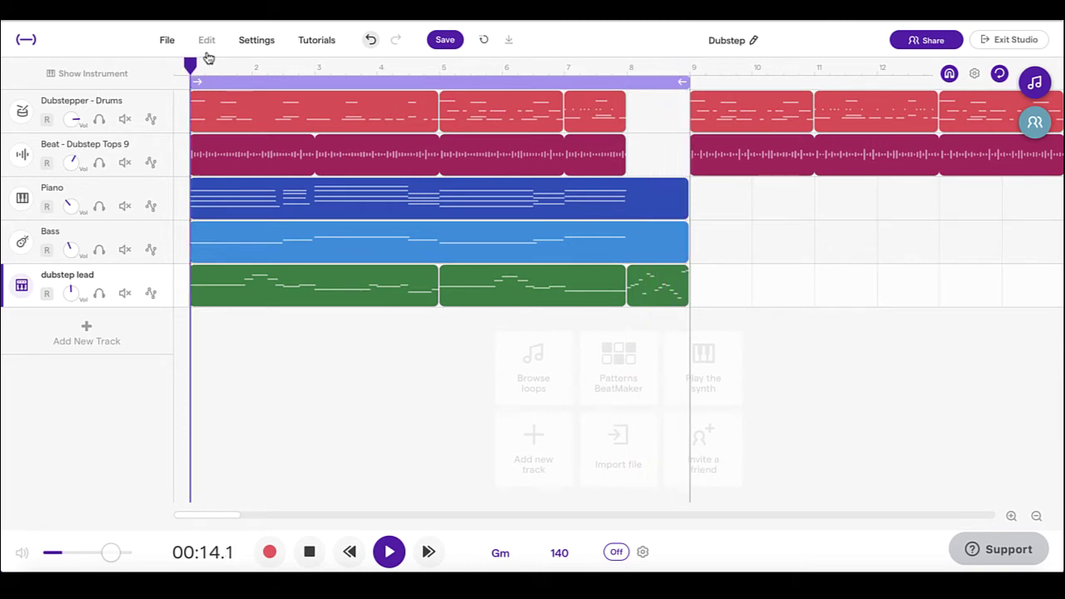
key("space")
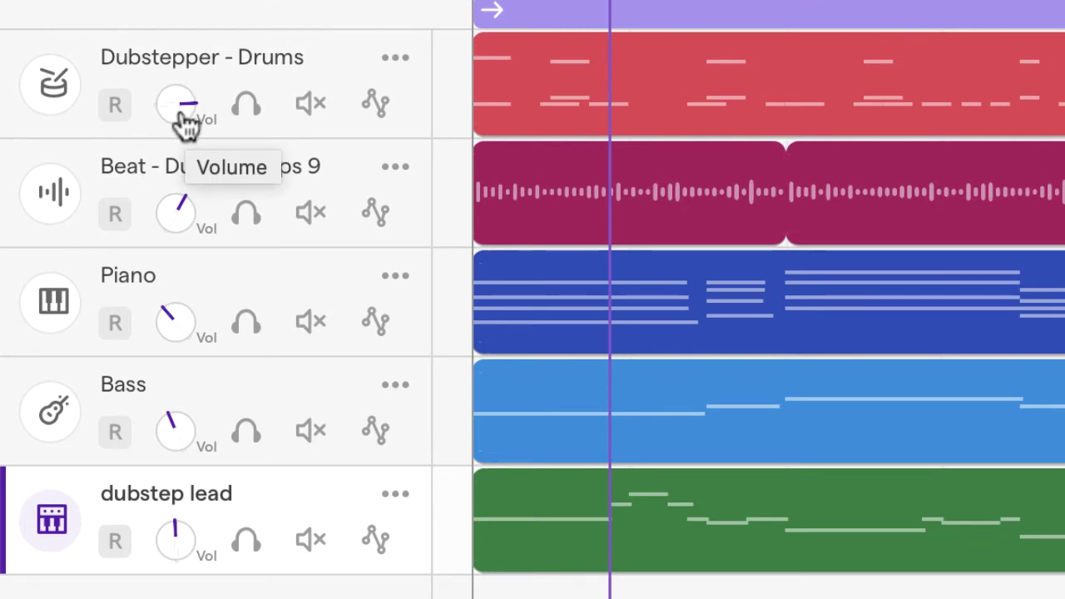
- Try the Dubstepper - Drums volume at zero and at maximum, and set it slightly above the middle
left_click(186, 124)
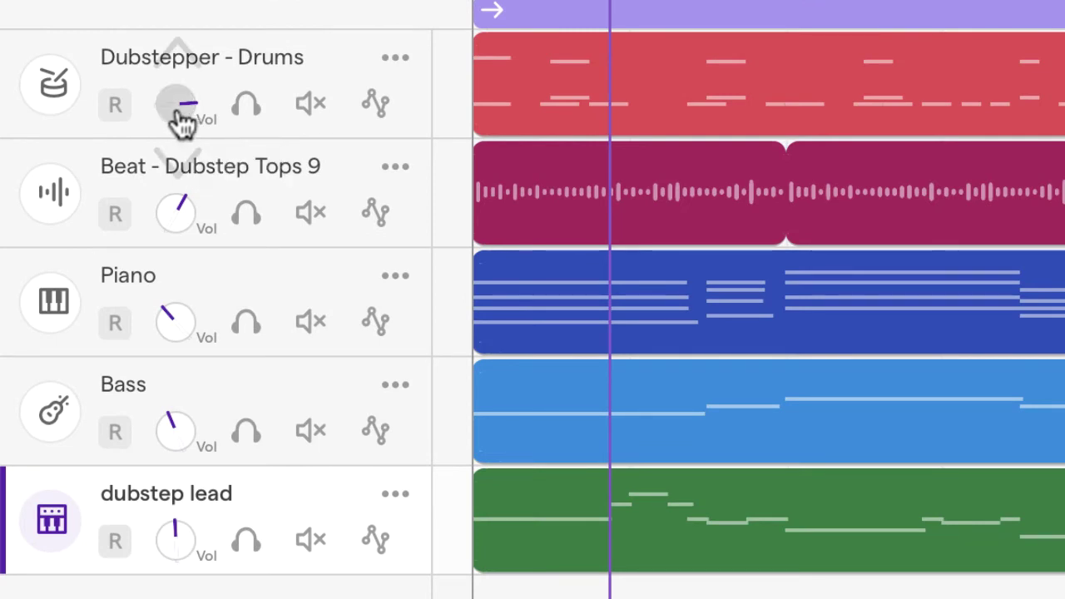
left_click_drag(186, 123, 178, 114)
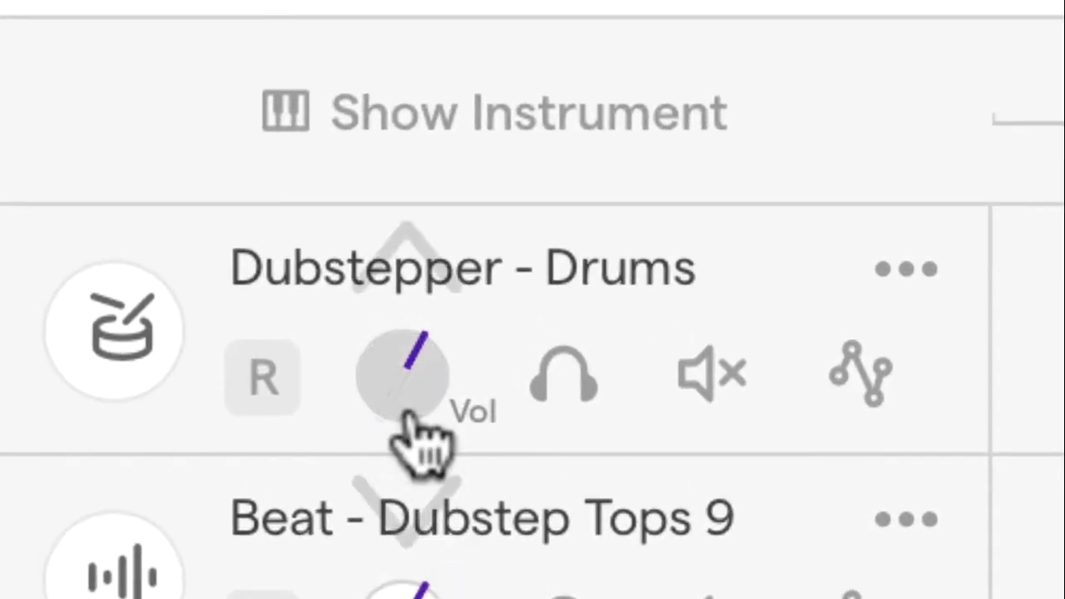
left_click_drag(420, 440, 411, 598)
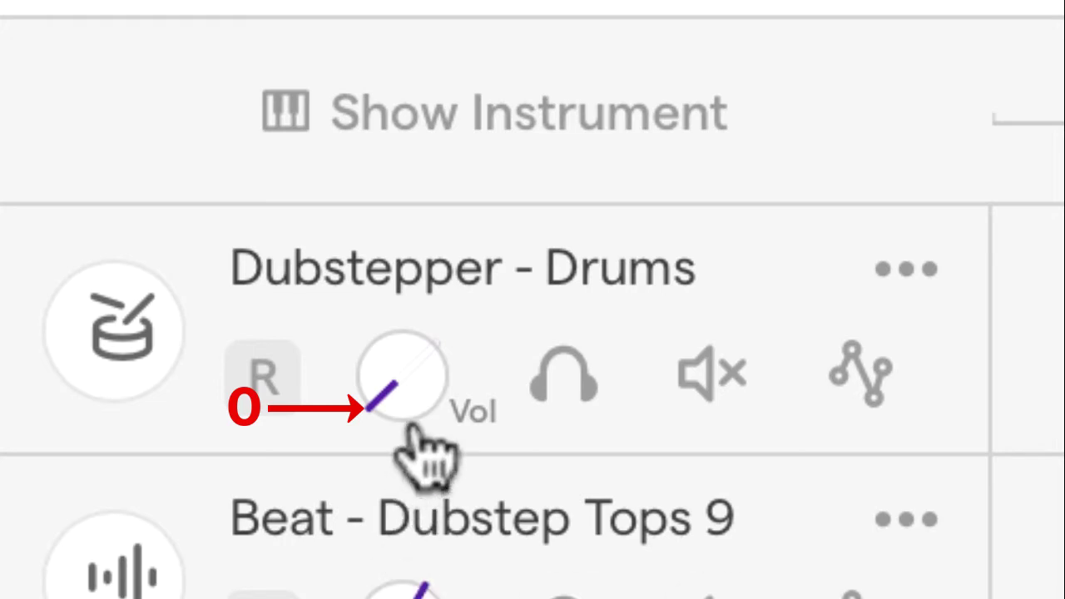
left_click_drag(412, 440, 416, 0)
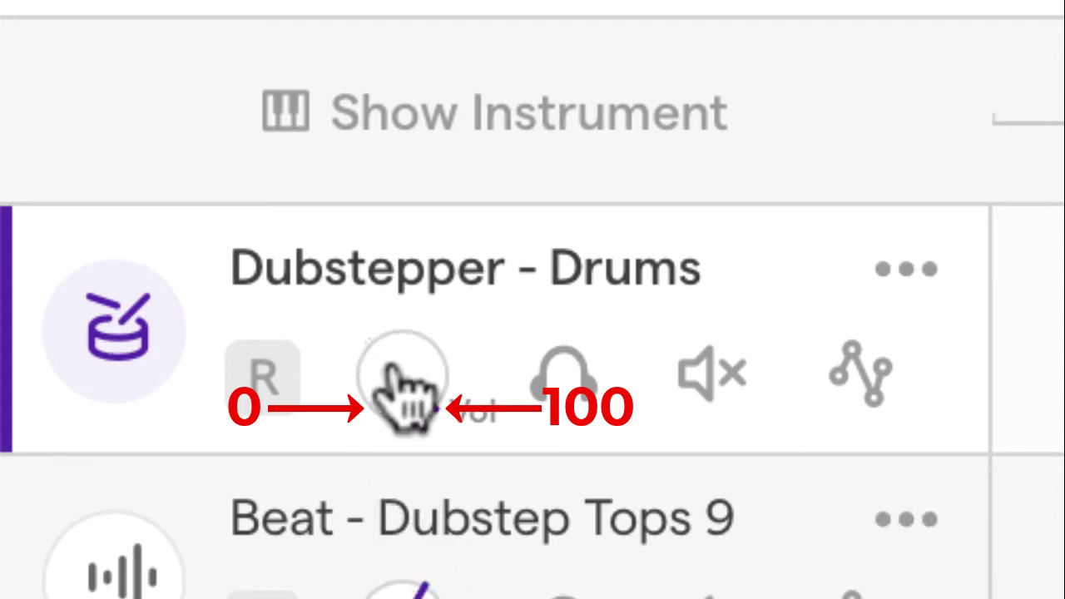
left_click_drag(404, 392, 424, 320)
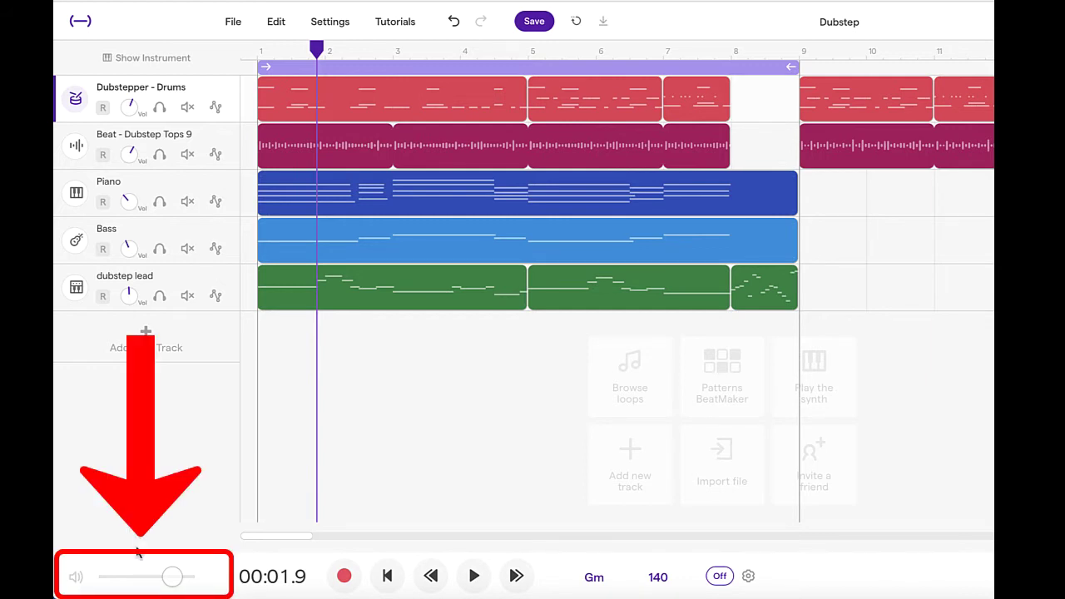
- Play the looped section to check the master volume level, nudging the master volume slightly
key("space")
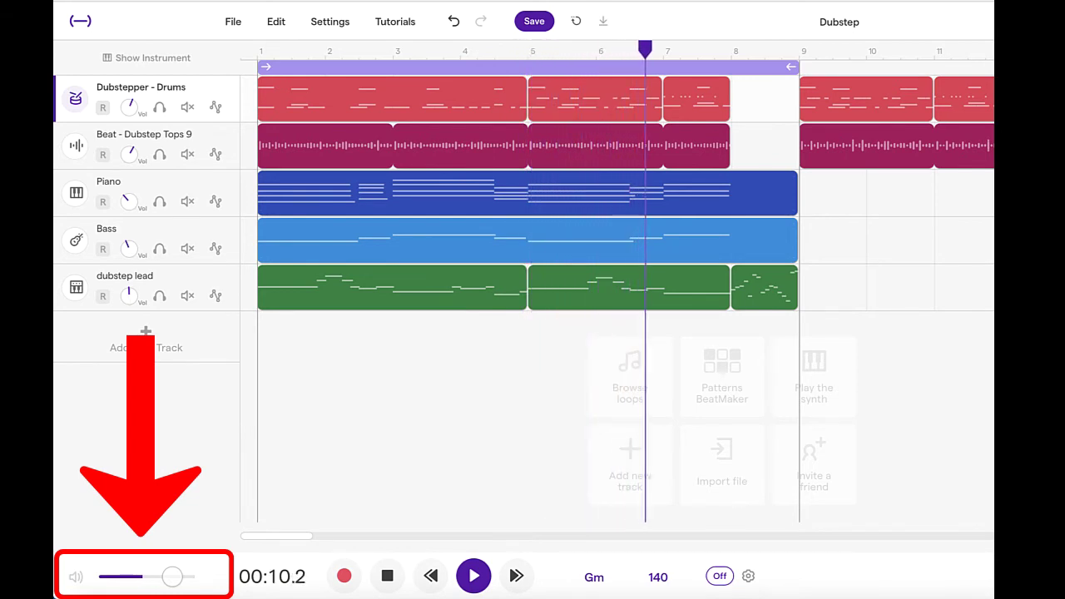
key("space")
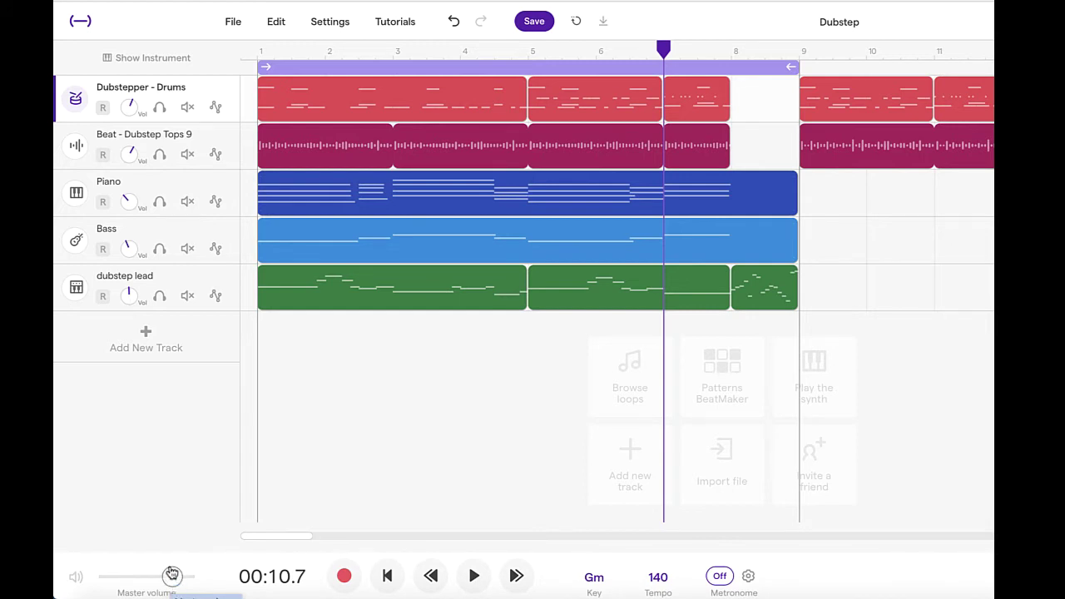
key("space")
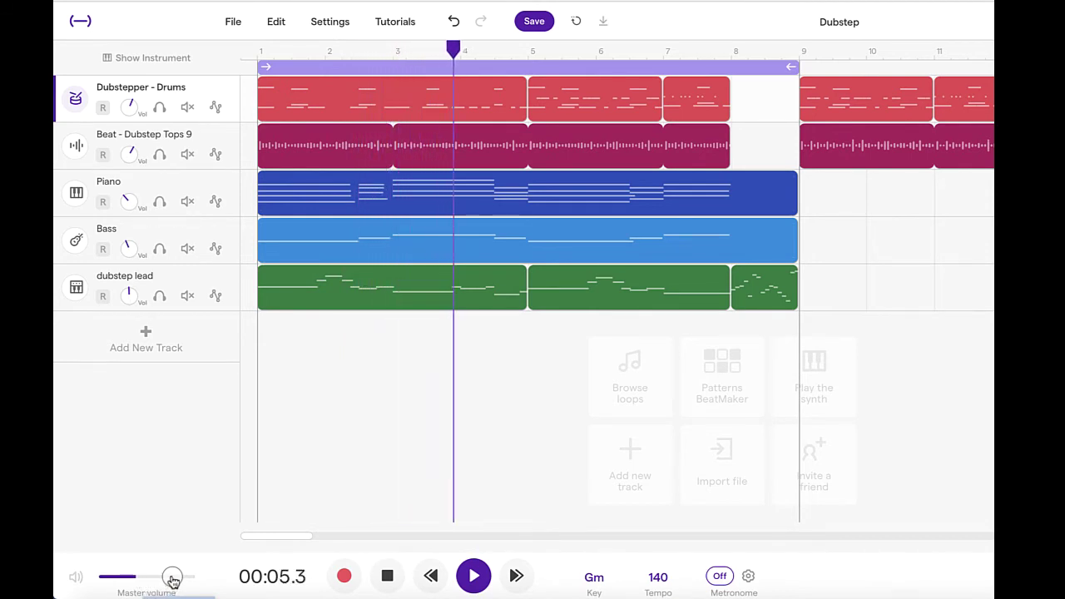
mouse_move(172, 583)
left_mouse_down()
mouse_move(194, 584)
mouse_move(115, 589)
mouse_move(194, 581)
mouse_move(177, 587)
left_mouse_up()
key("space")
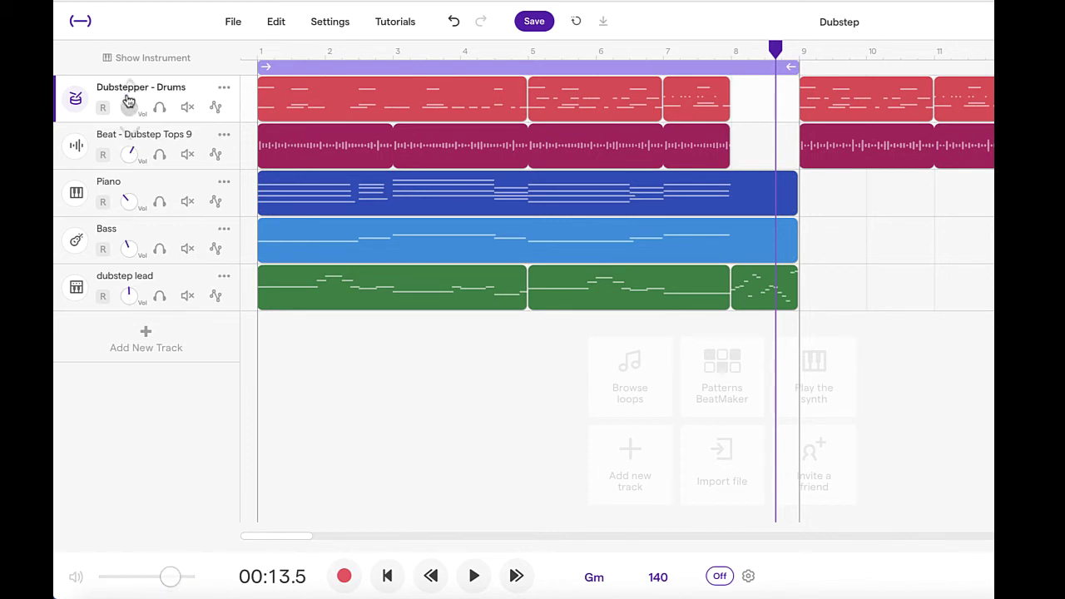
- Raise all five track volumes to or near maximum, set the master volume to maximum, and play the loop
left_click_drag(131, 105, 108, 27)
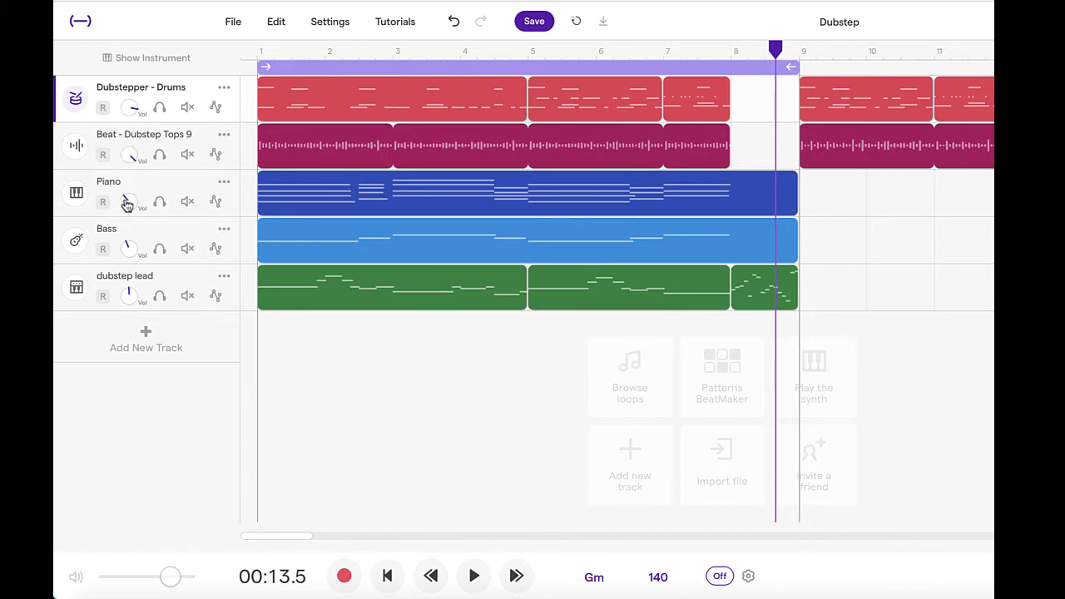
left_click_drag(136, 213, 147, 195)
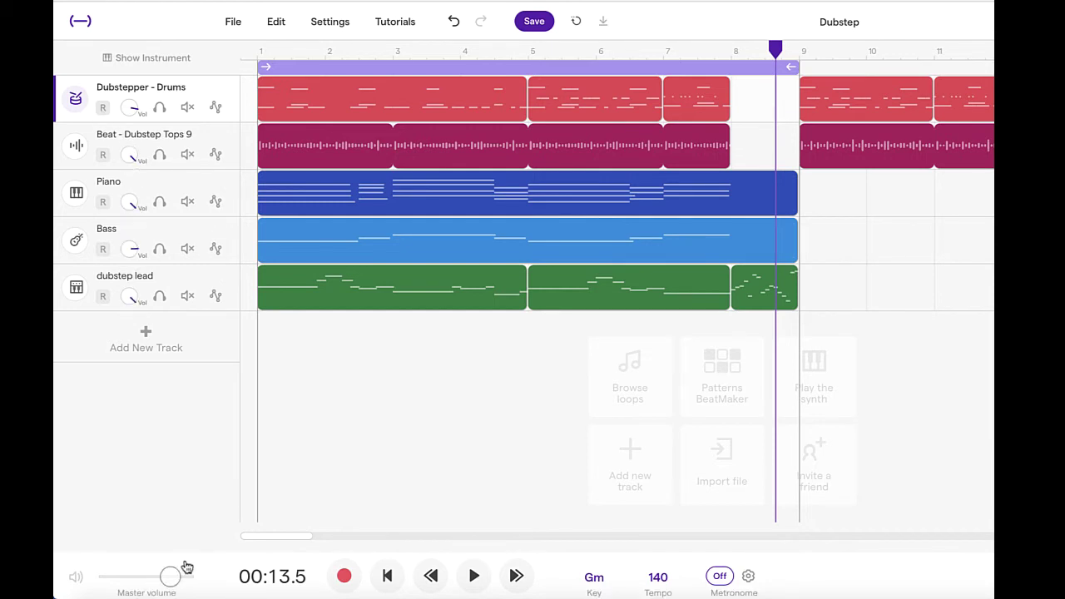
left_click_drag(170, 578, 257, 578)
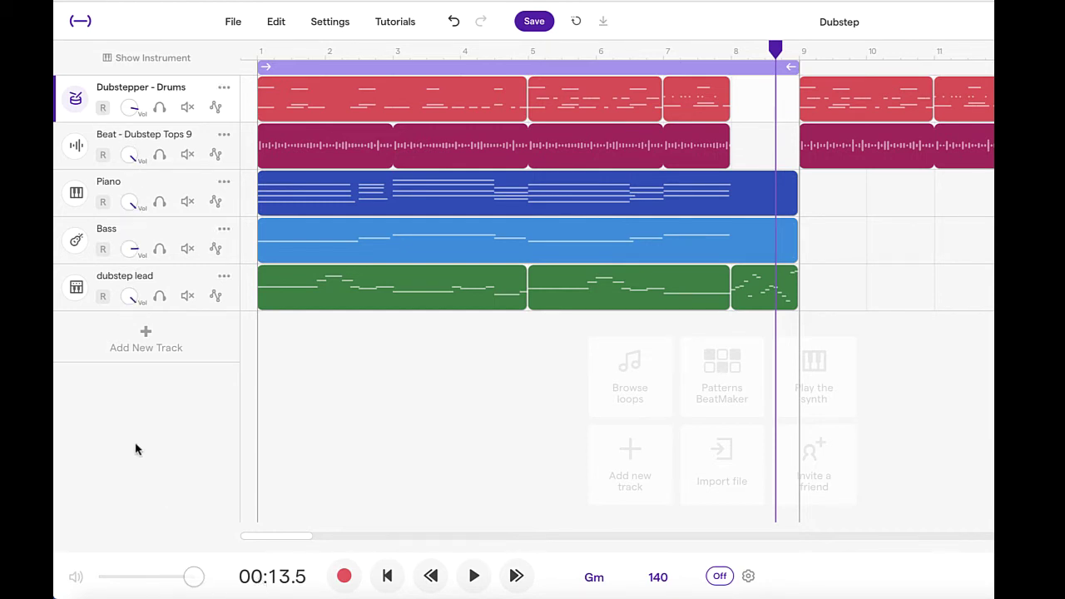
key("space")
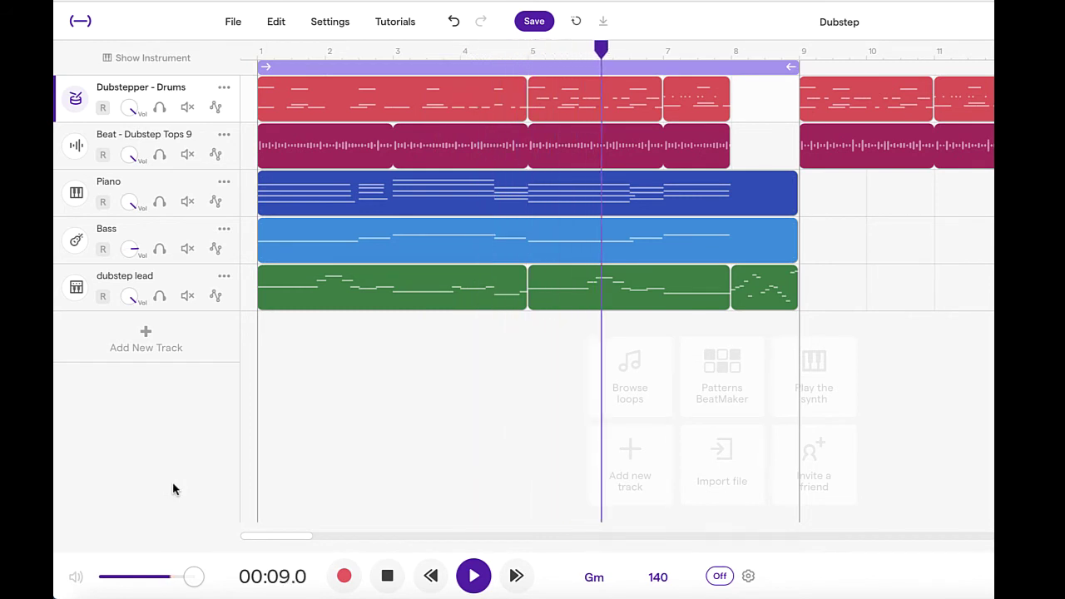
key("space")
- Duplicate the dubstep lead and Bass tracks and play the loop to check the master level
left_click(223, 275)
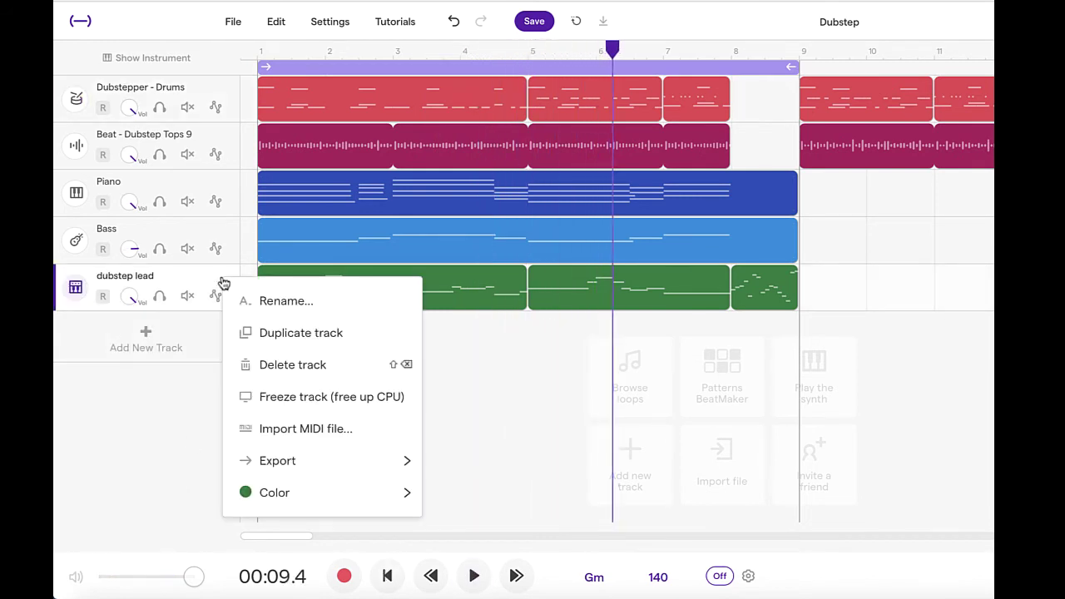
left_click(270, 330)
left_click(225, 230)
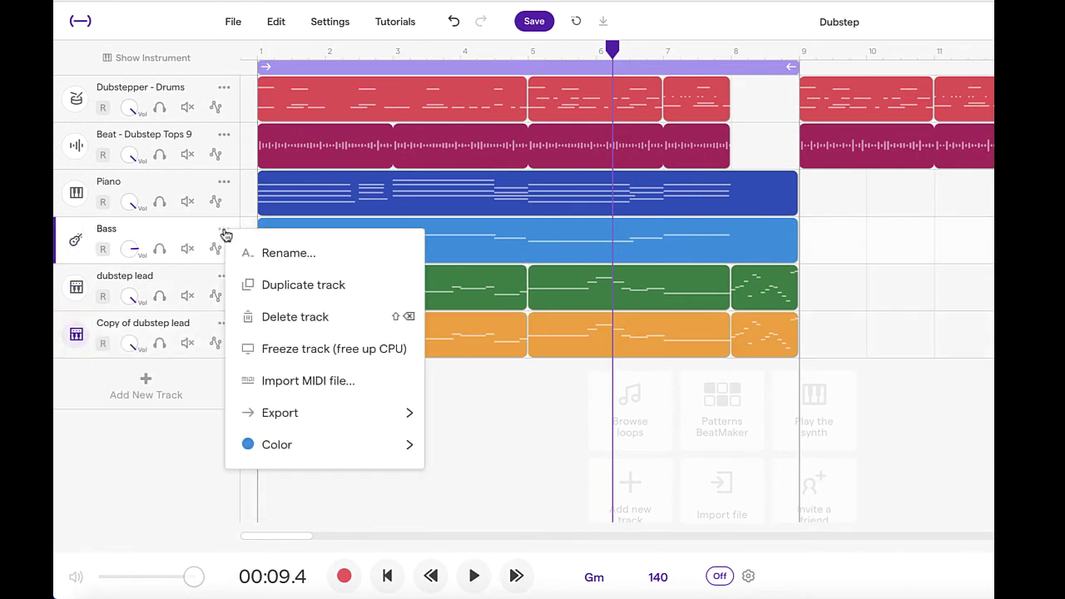
left_click(278, 284)
key("space")
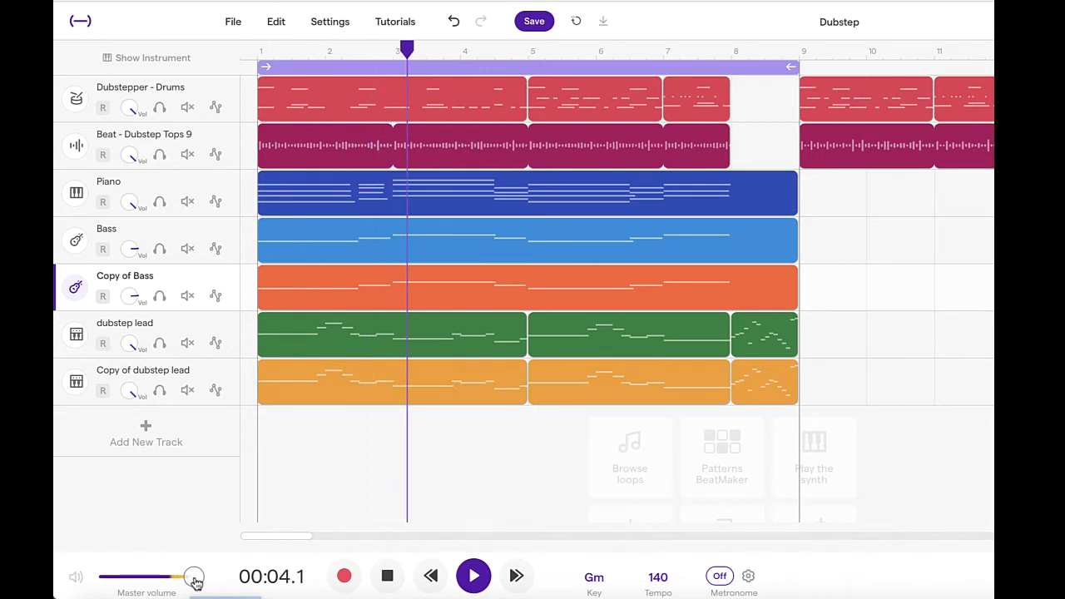
key("space")
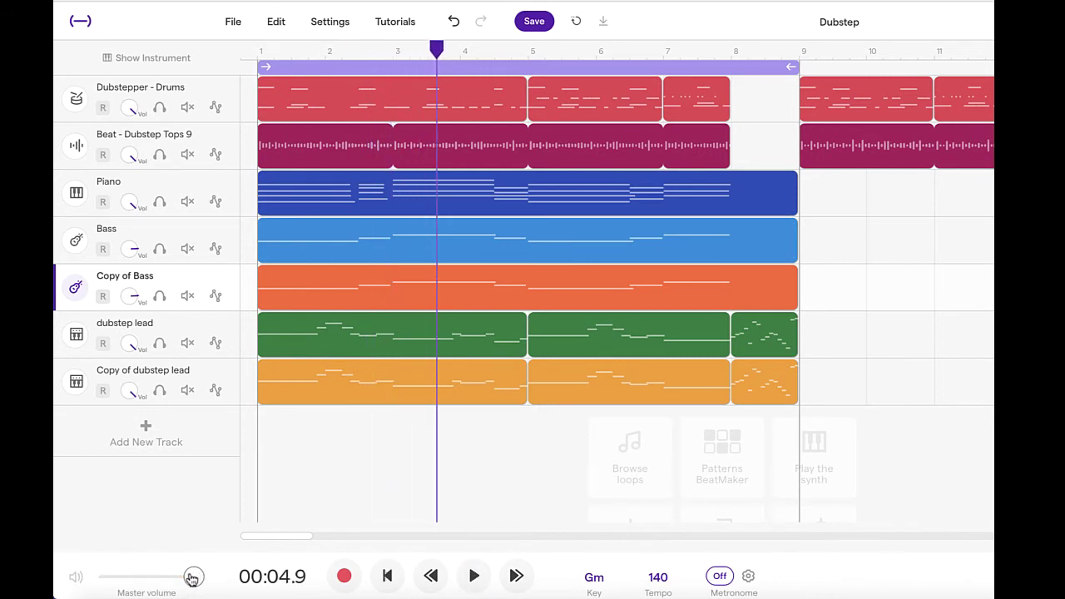
- Lower the master volume to about three quarters and turn all five track volumes down to about zero
left_click_drag(191, 578, 164, 582)
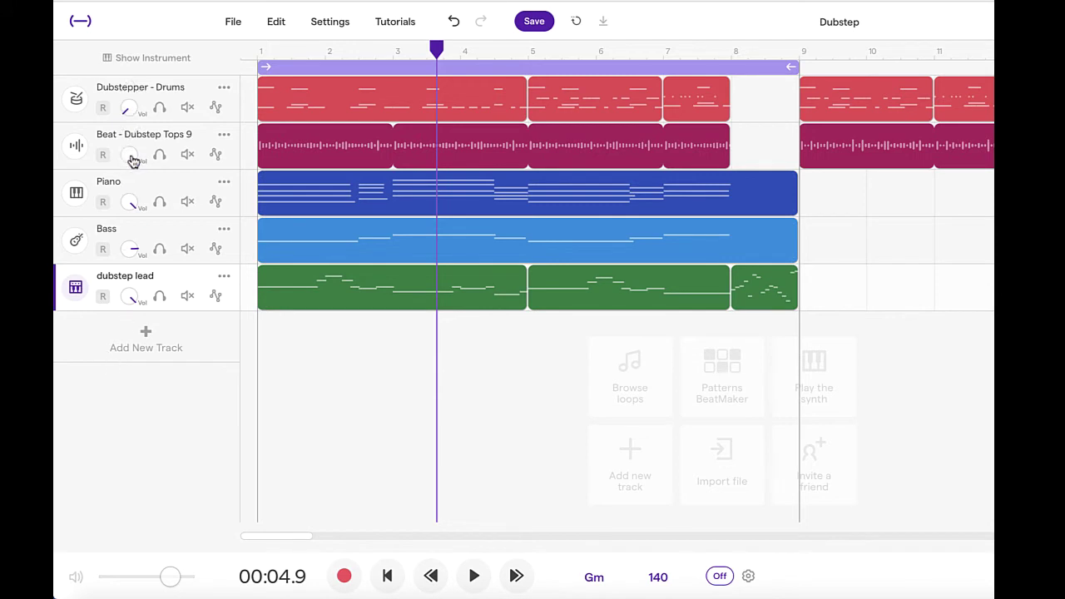
left_click_drag(130, 204, 113, 512)
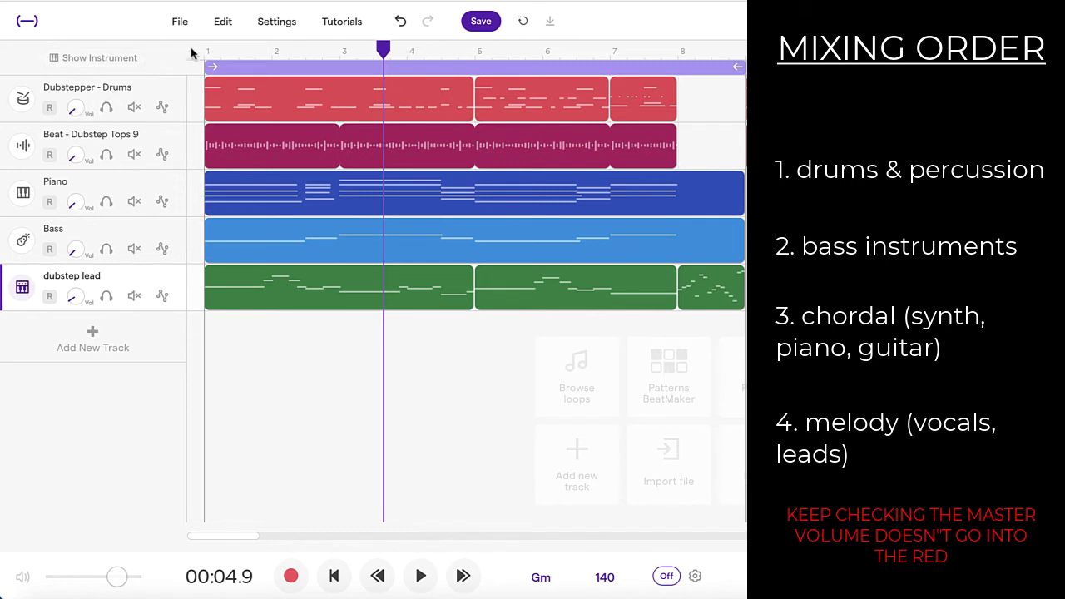
- Play the loop from early in bar 1 and raise the Dubstepper - Drums volume to just below the middle
left_click(219, 52)
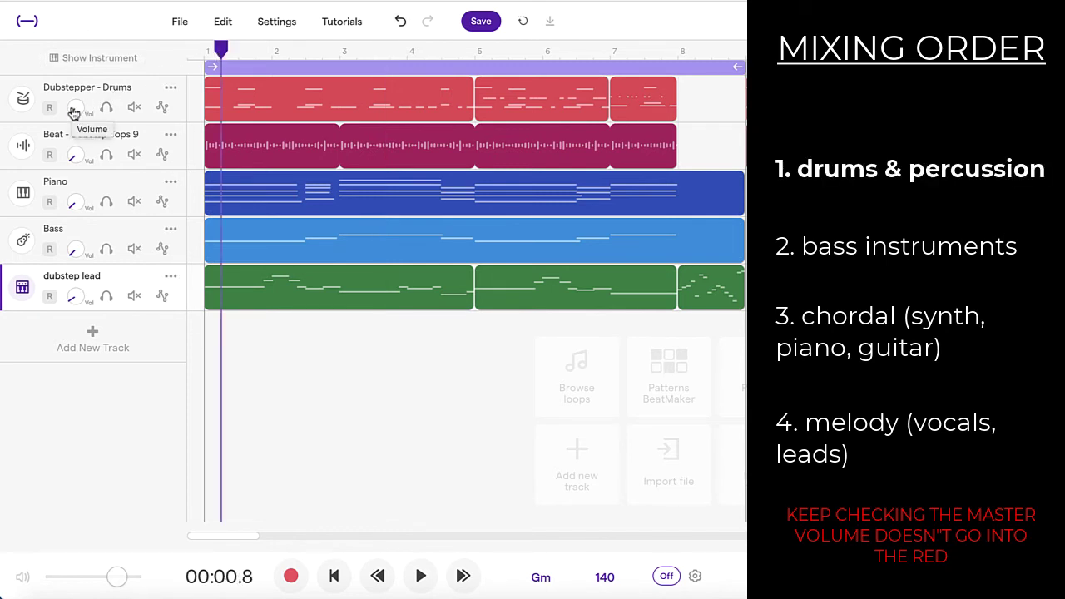
left_click_drag(74, 112, 81, 121)
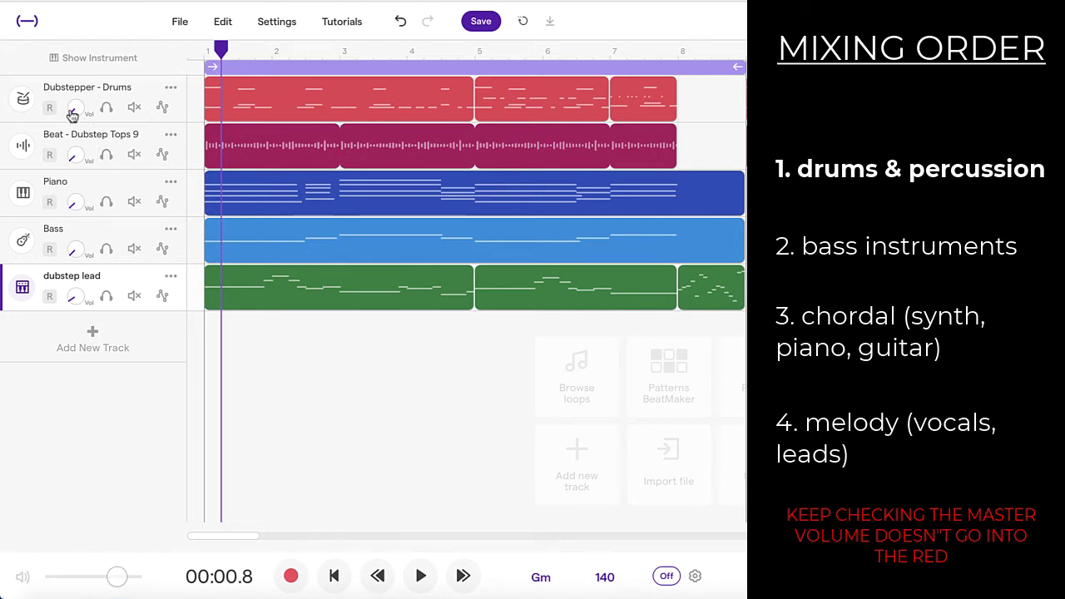
key("space")
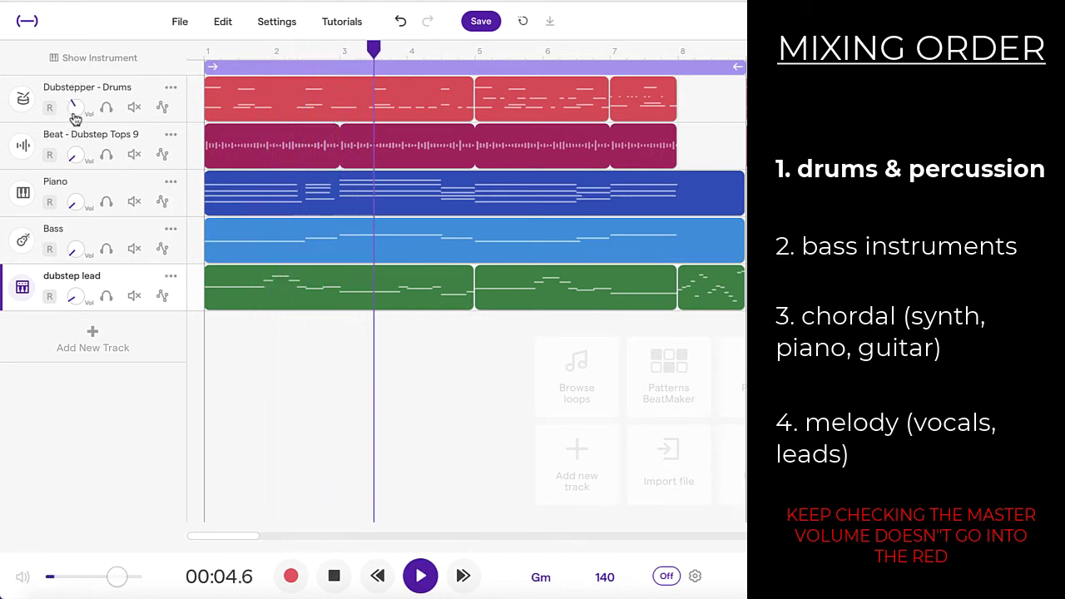
- Raise the Dubstepper - Drums volume to about three quarters while the loop plays
left_click_drag(75, 106, 72, 28)
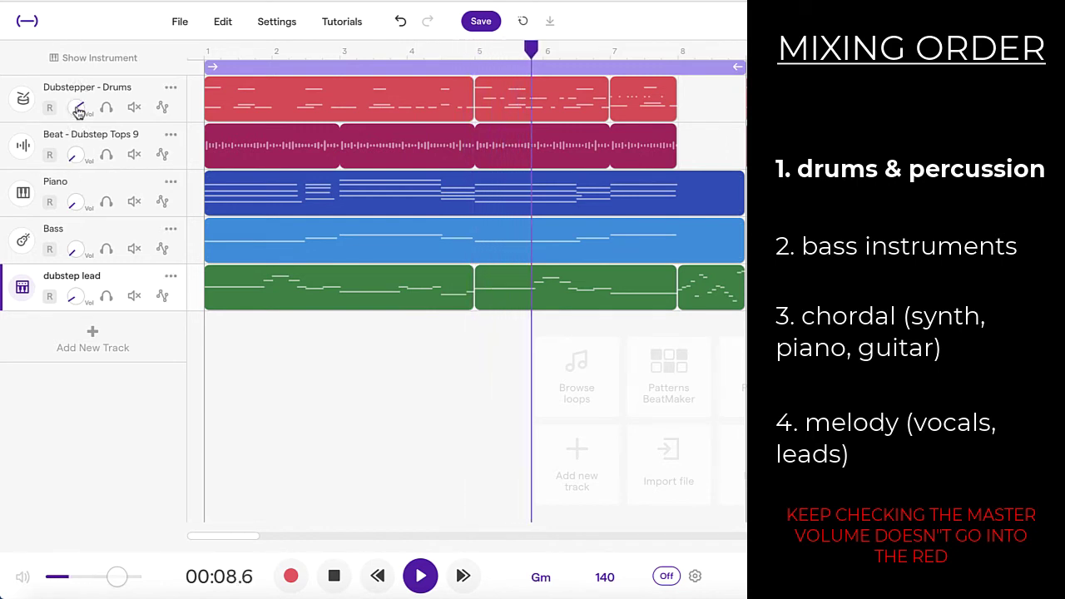
left_click_drag(78, 106, 76, 94)
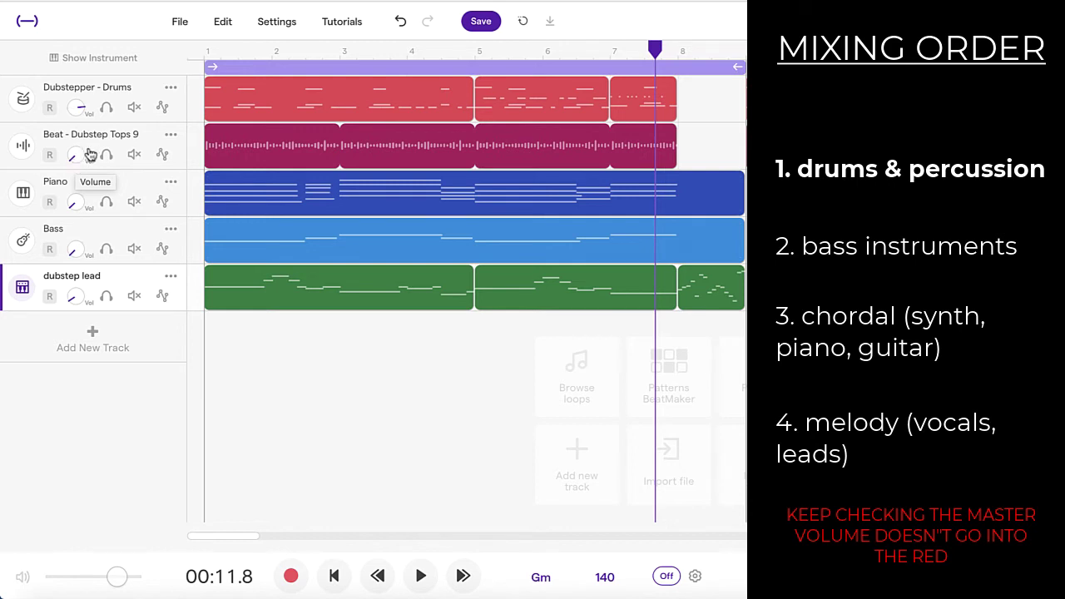
- Play the loop, raise the Beat - Dubstep Tops 9 volume to just below the middle, and briefly solo that track to hear it alone
left_click_drag(75, 164, 78, 159)
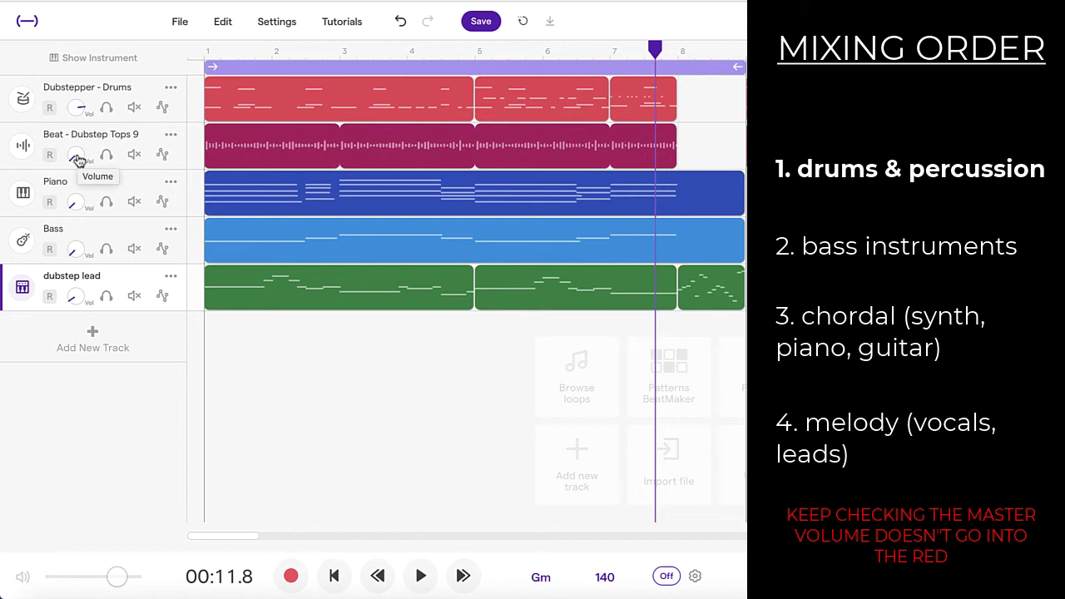
key("space")
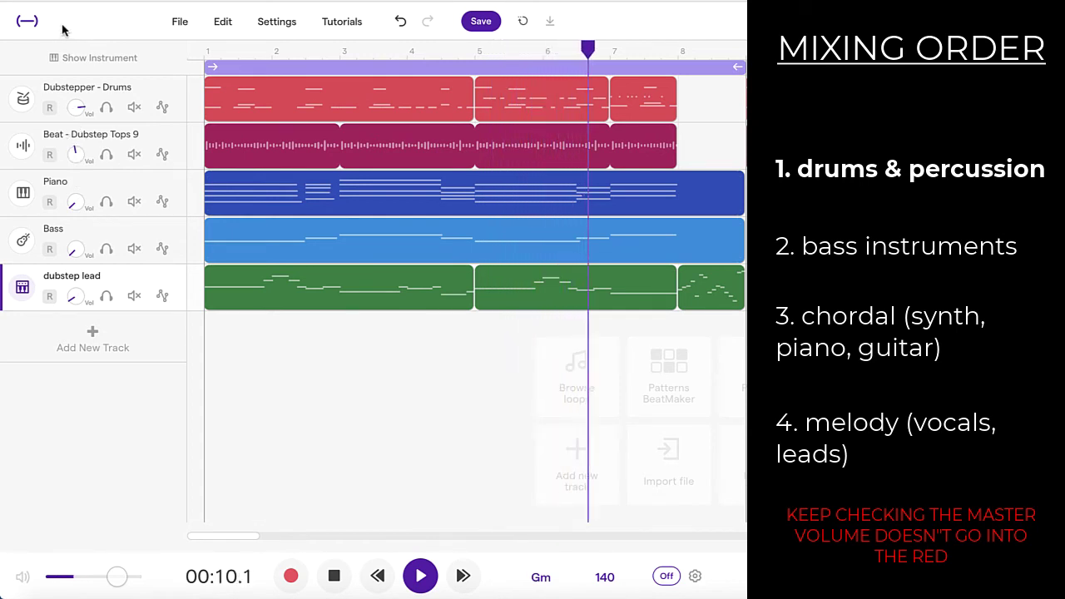
left_click_drag(77, 155, 74, 167)
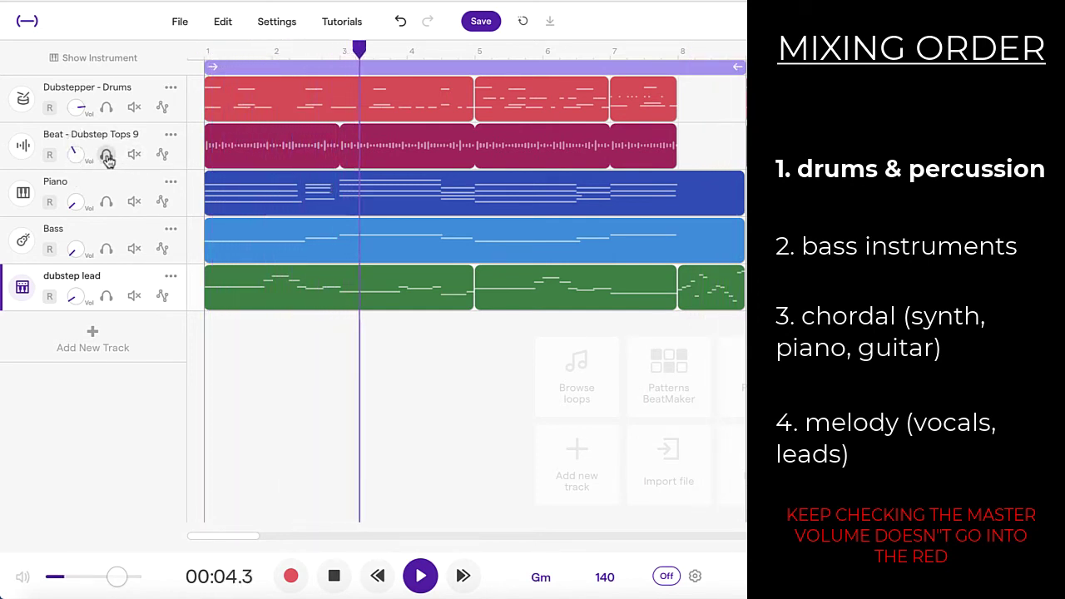
left_click(107, 156)
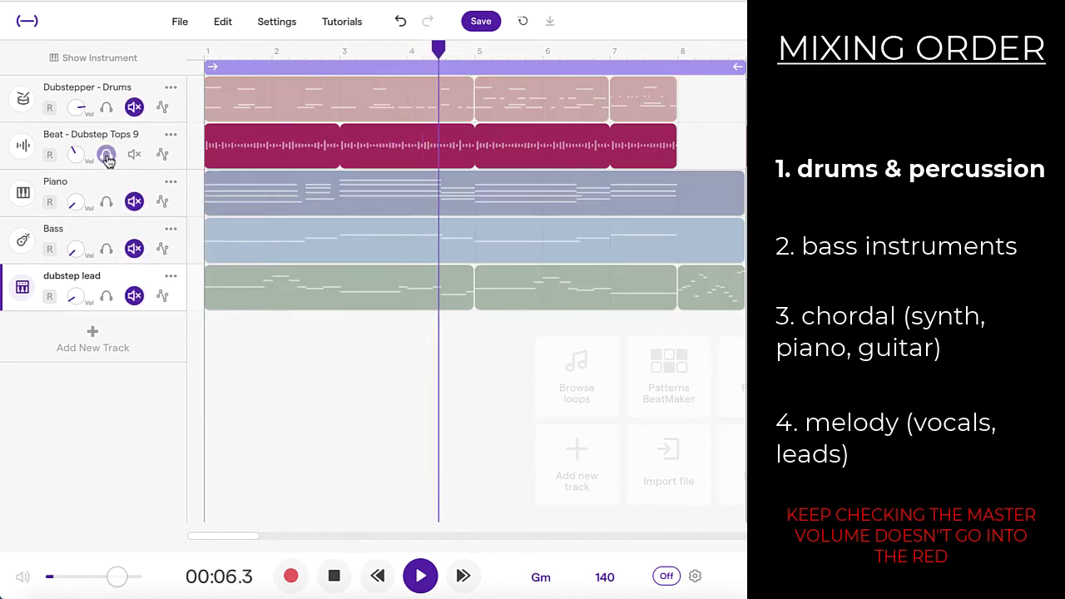
left_click(107, 156)
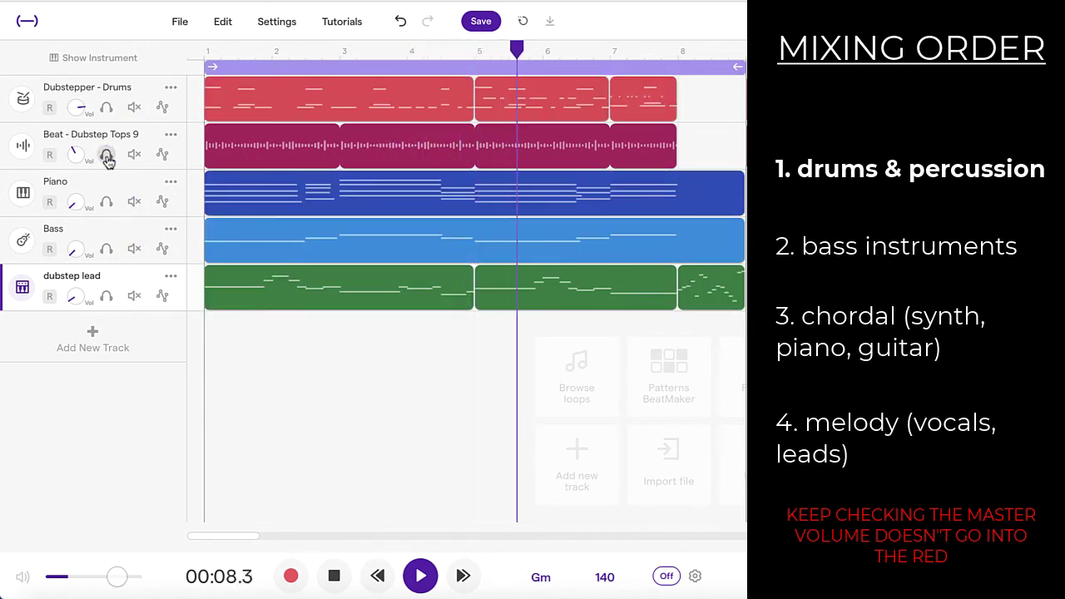
key("space")
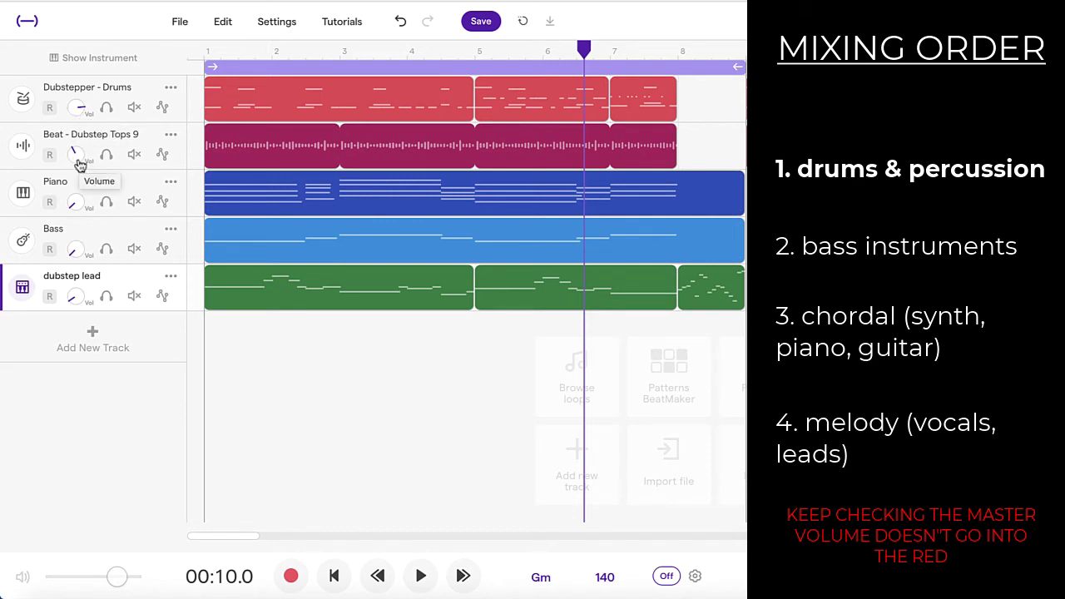
- Compare the loop with the Beat - Dubstep Tops 9 volume turned well up, and settle it back just below the middle
key("space")
left_click_drag(79, 164, 54, 32)
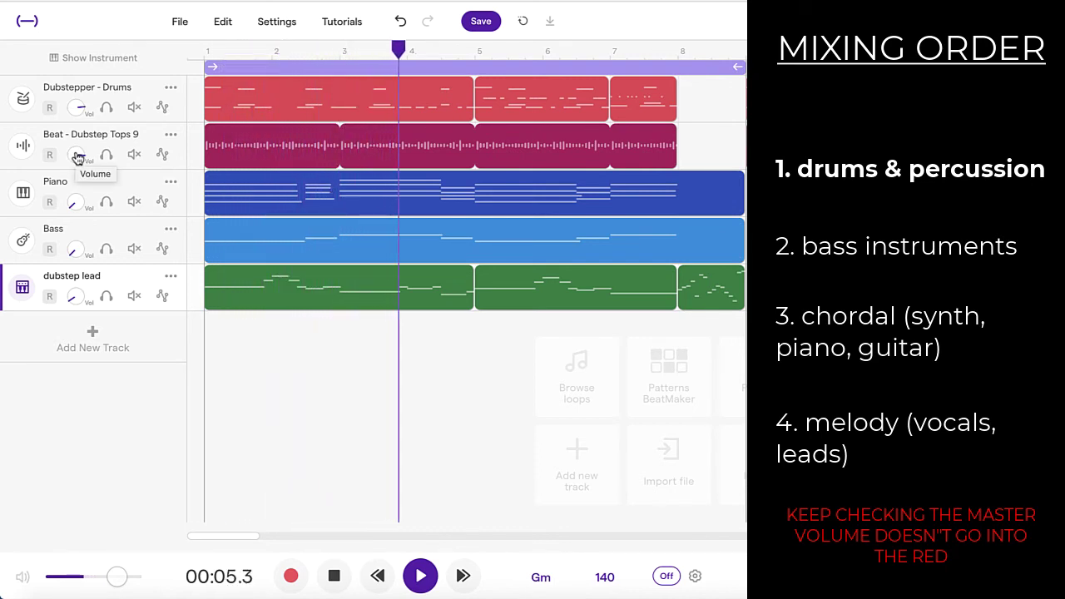
key("space")
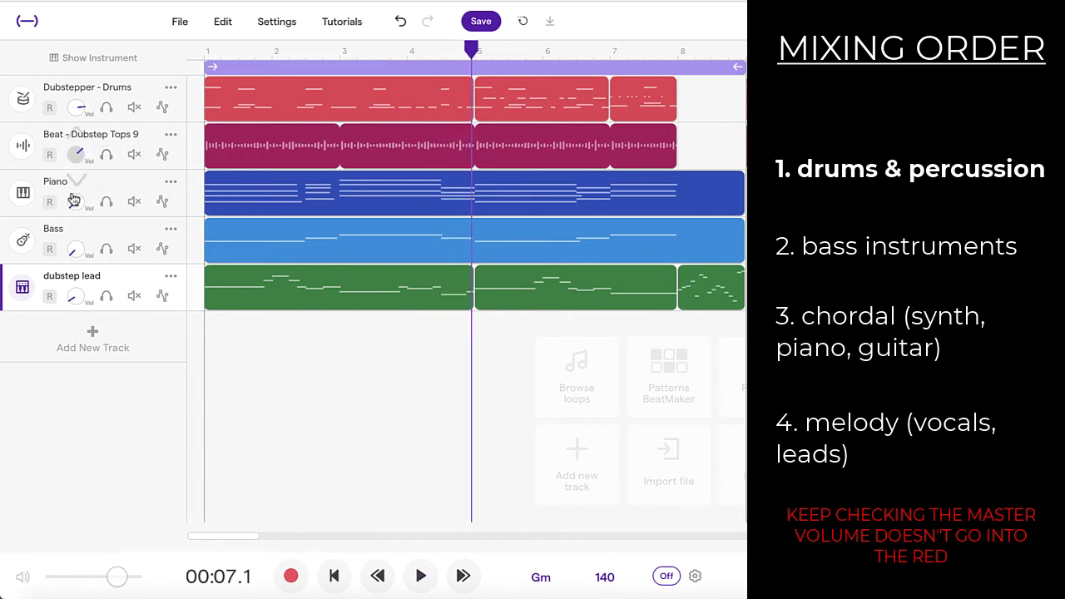
key("space")
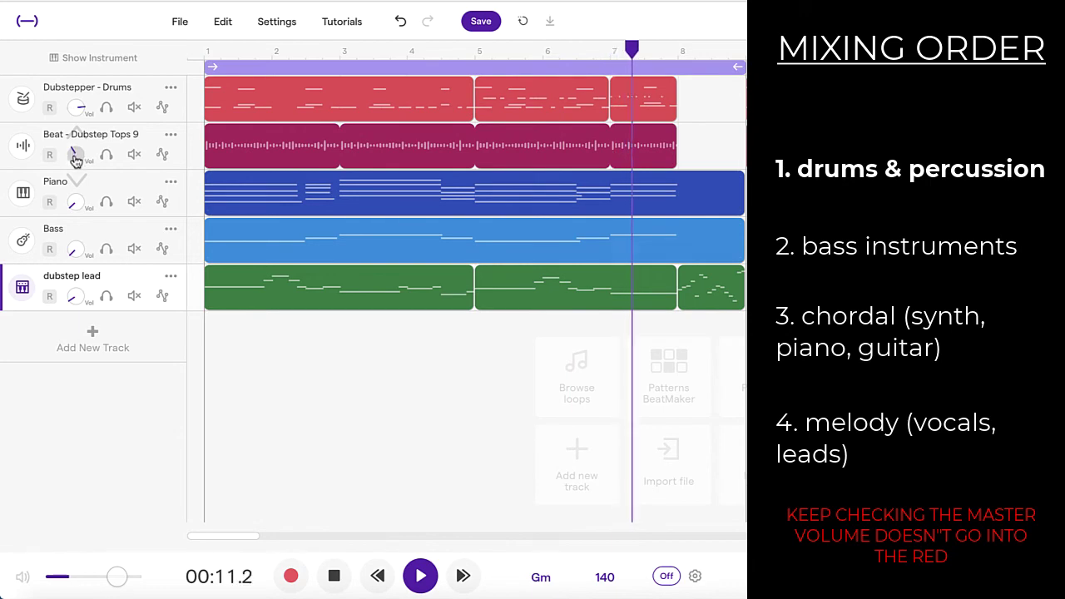
key("space")
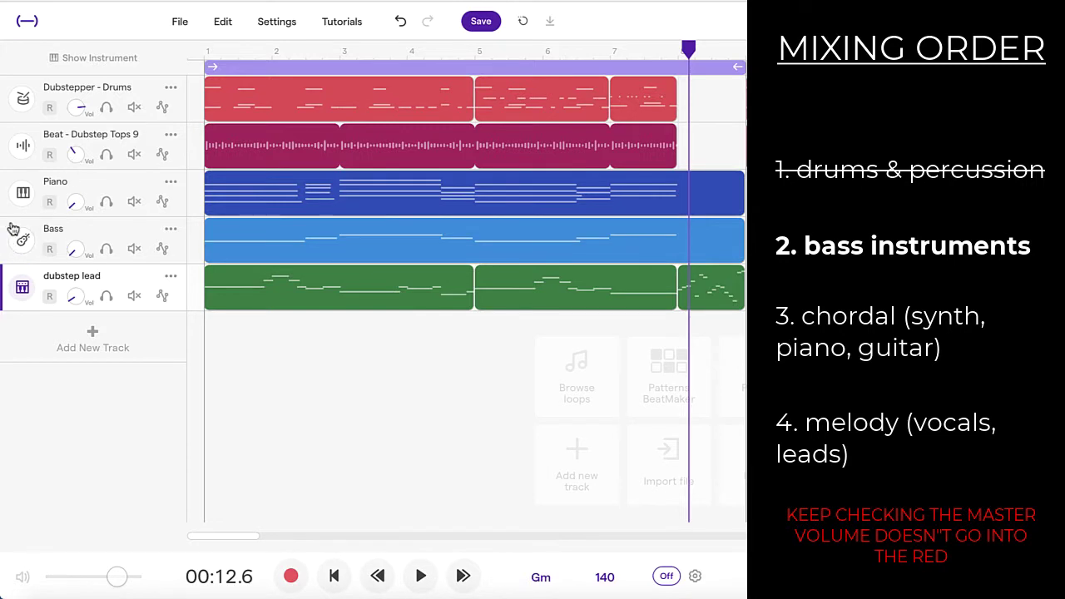
- Move the Bass track above the Piano track and play it soloed with its volume up, ending with the solo off
left_click_drag(13, 230, 20, 188)
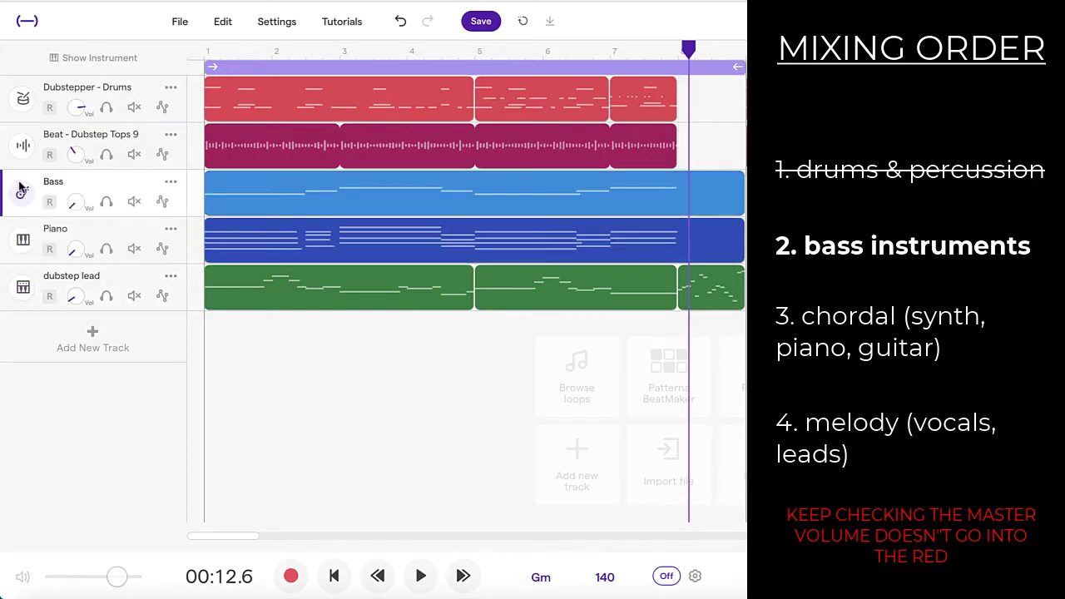
left_click(106, 202)
key("space")
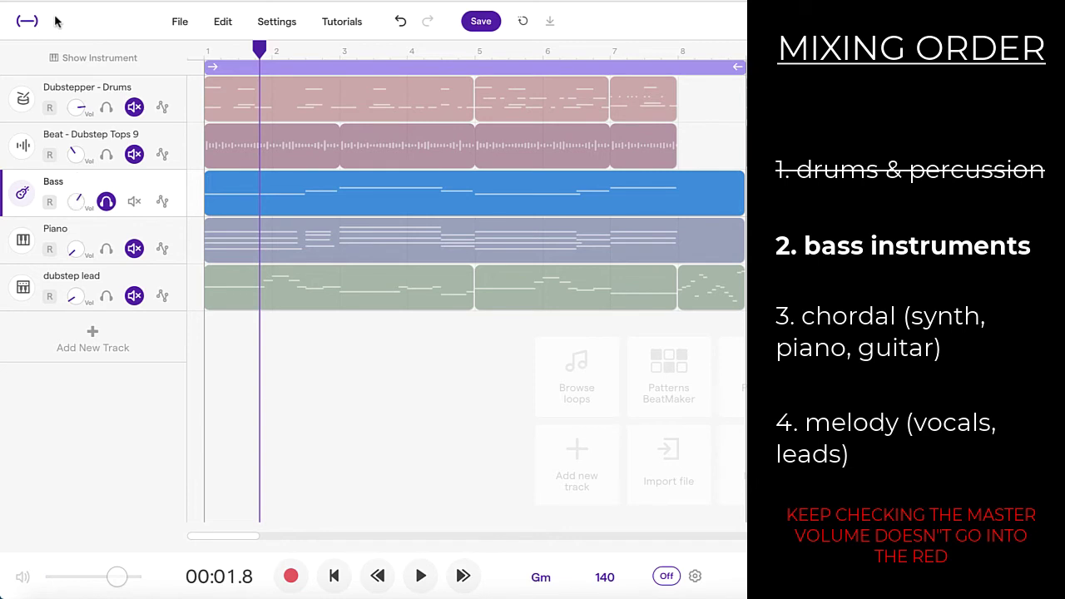
key("space")
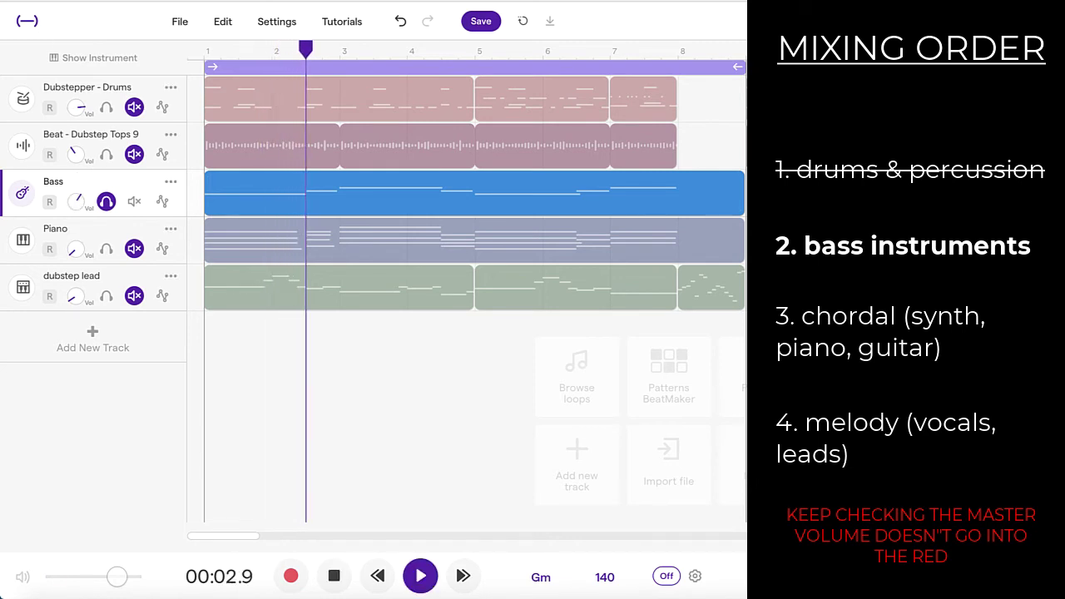
left_click(106, 204)
key("space")
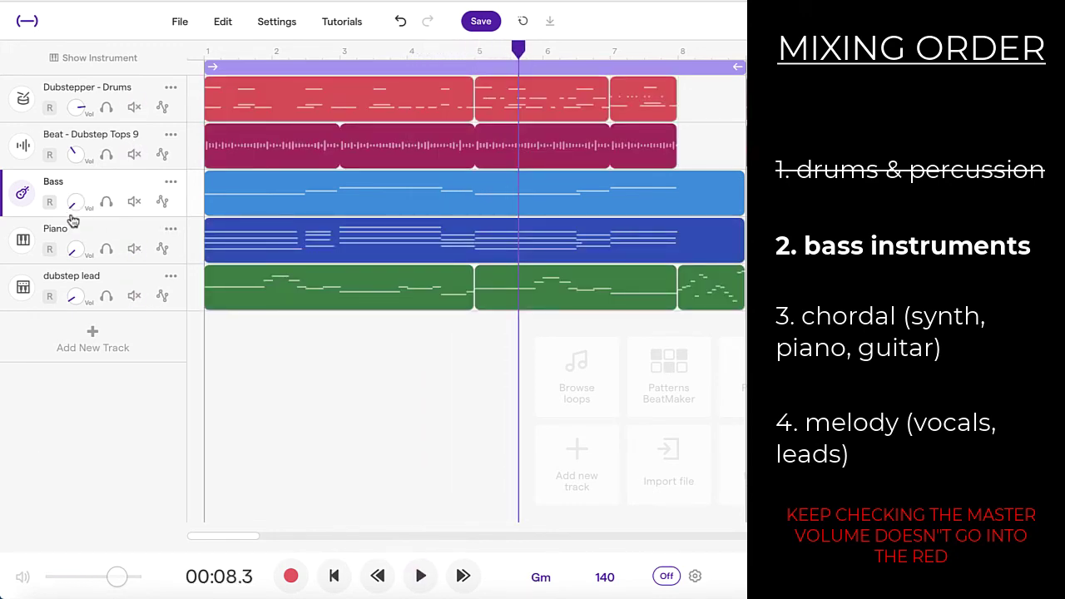
- Play the loop with all tracks and raise the Bass volume from low to just above the middle
key("space")
left_click_drag(74, 203, 72, 116)
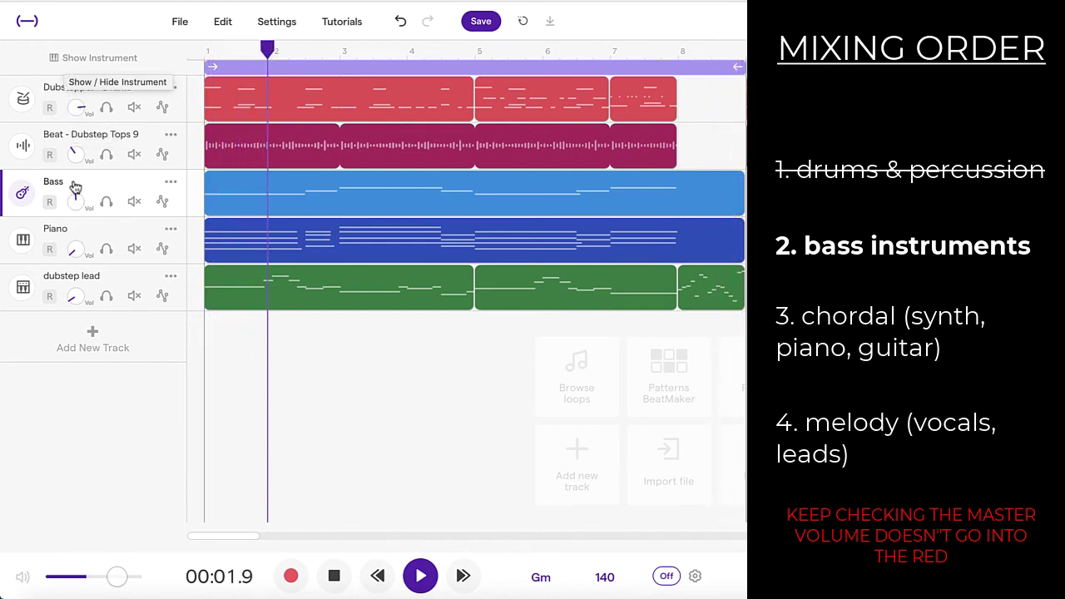
left_click_drag(75, 207, 78, 182)
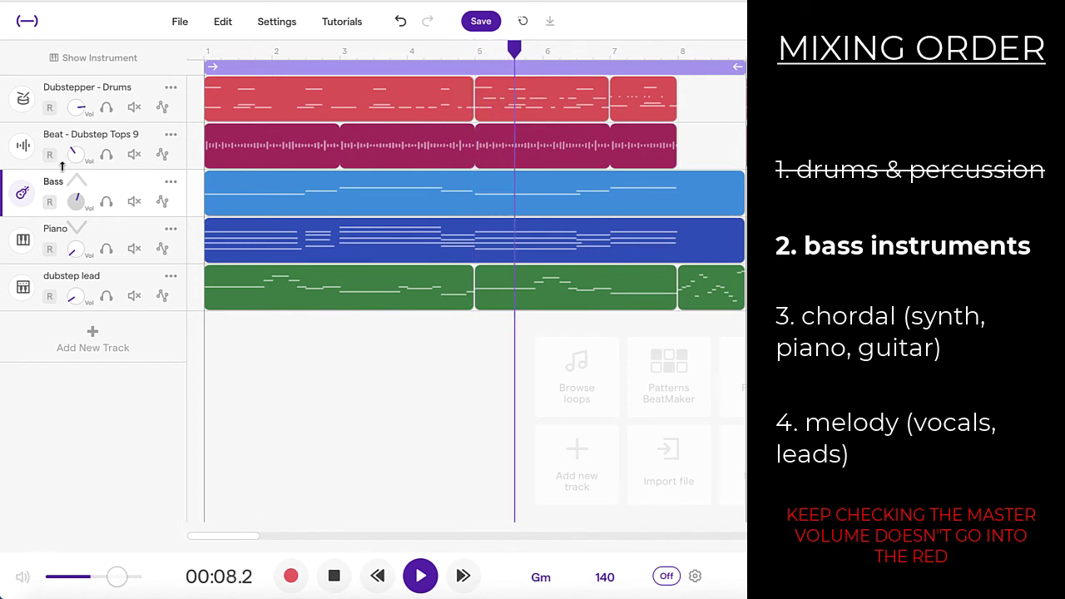
key("space")
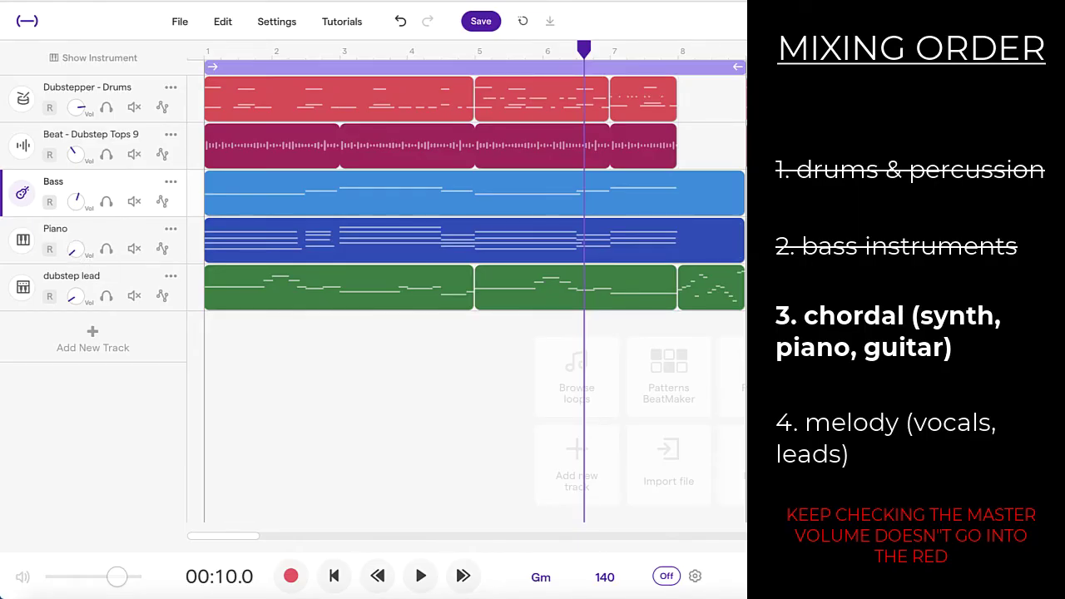
- Solo the Piano track at medium volume, play it from the start of the loop, and turn the solo off again
key("space")
key("space")
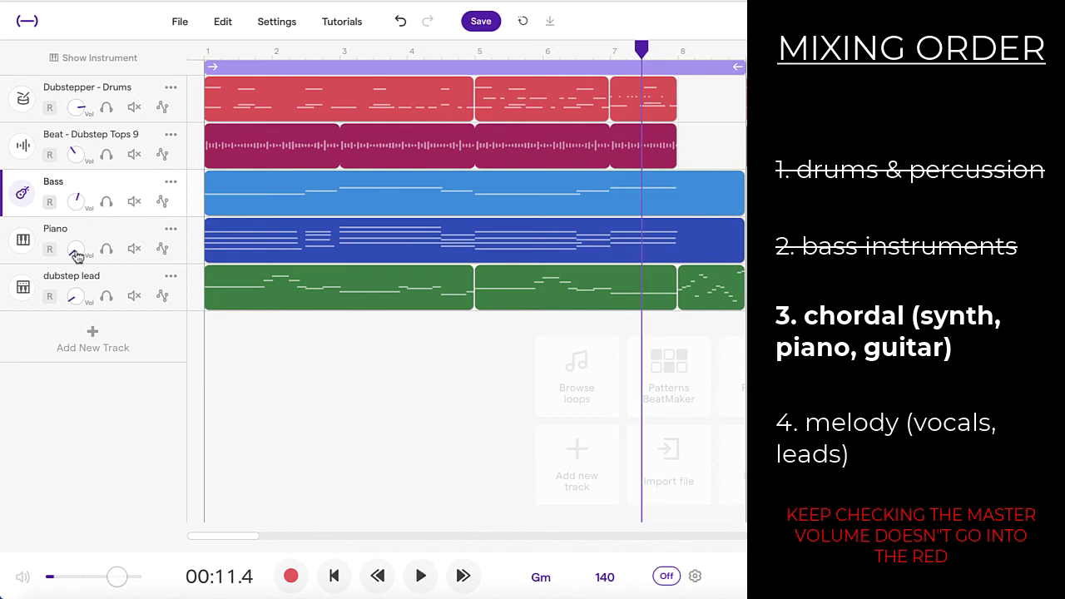
left_click(105, 248)
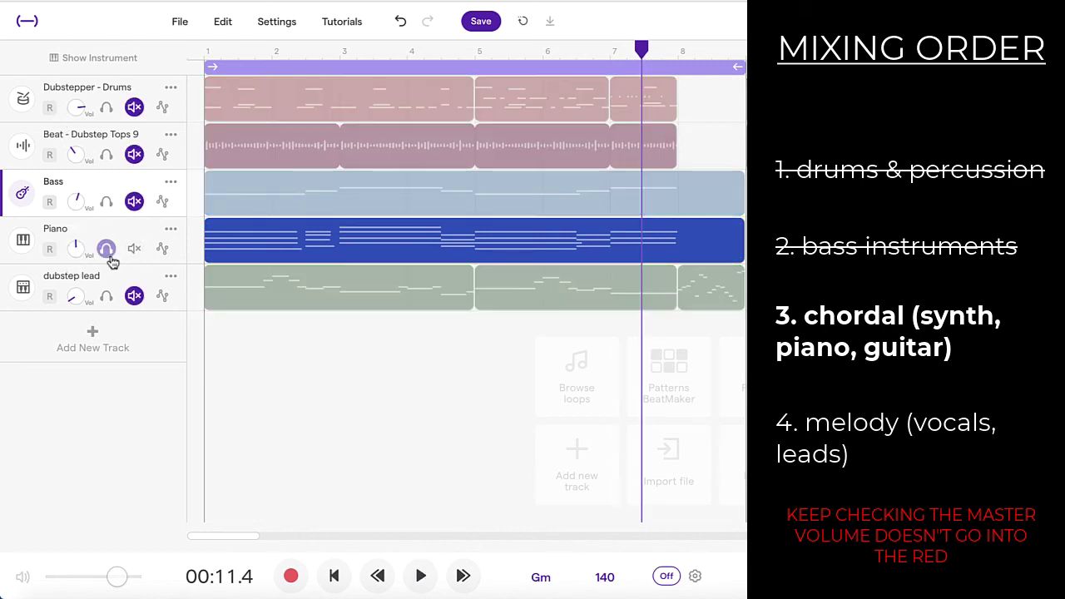
key("Return")
key("space")
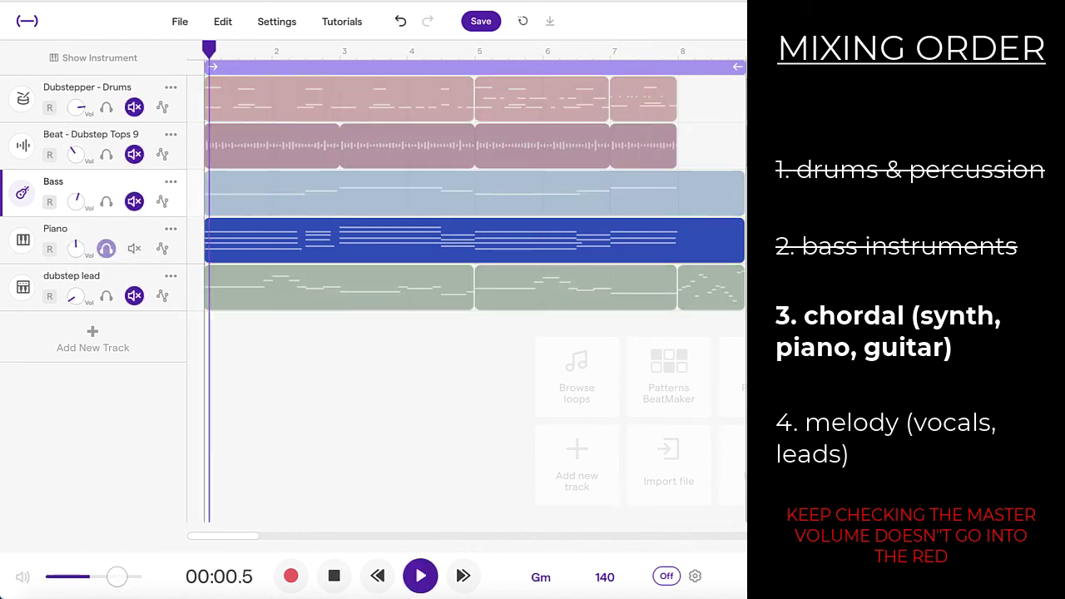
key("space")
left_click(107, 250)
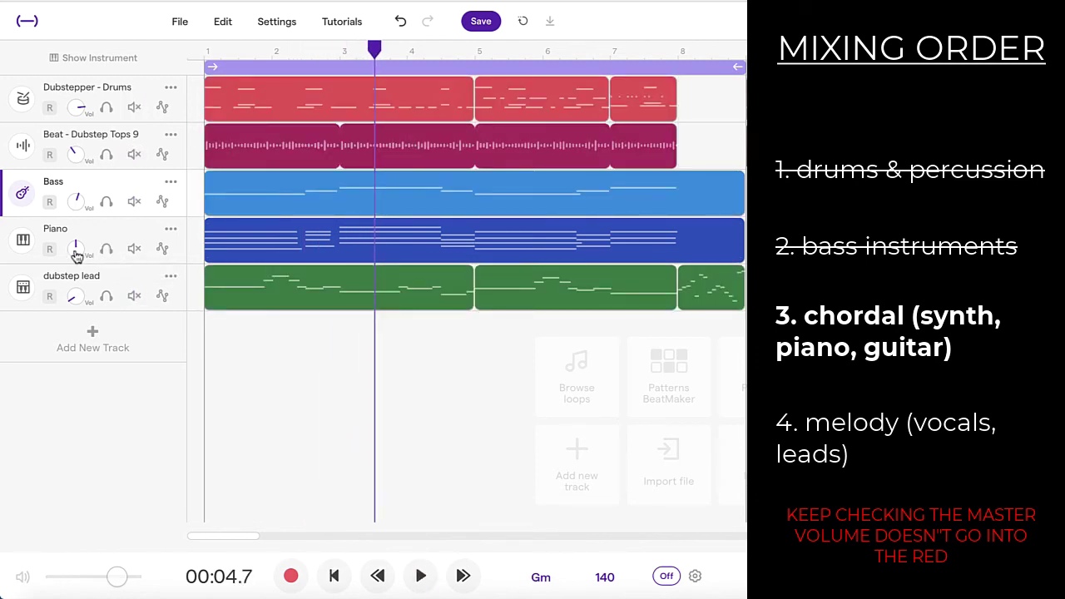
- Play the loop, raise the Piano volume gradually to just below the middle, and lower the Bass volume to just below the middle
key("space")
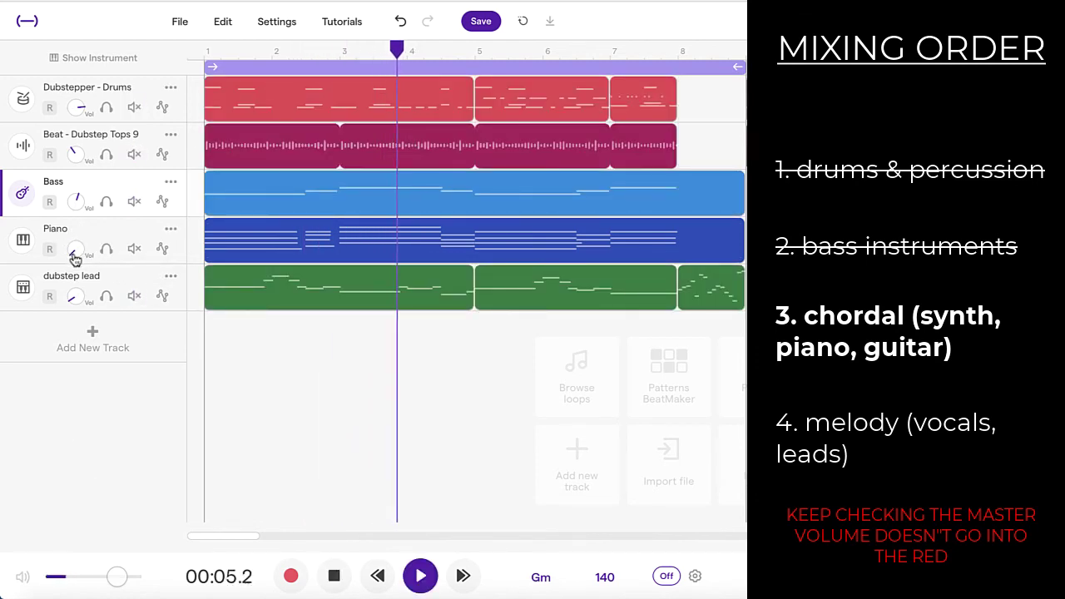
mouse_move(75, 253)
left_mouse_down()
mouse_move(78, 212)
mouse_move(74, 233)
left_mouse_up()
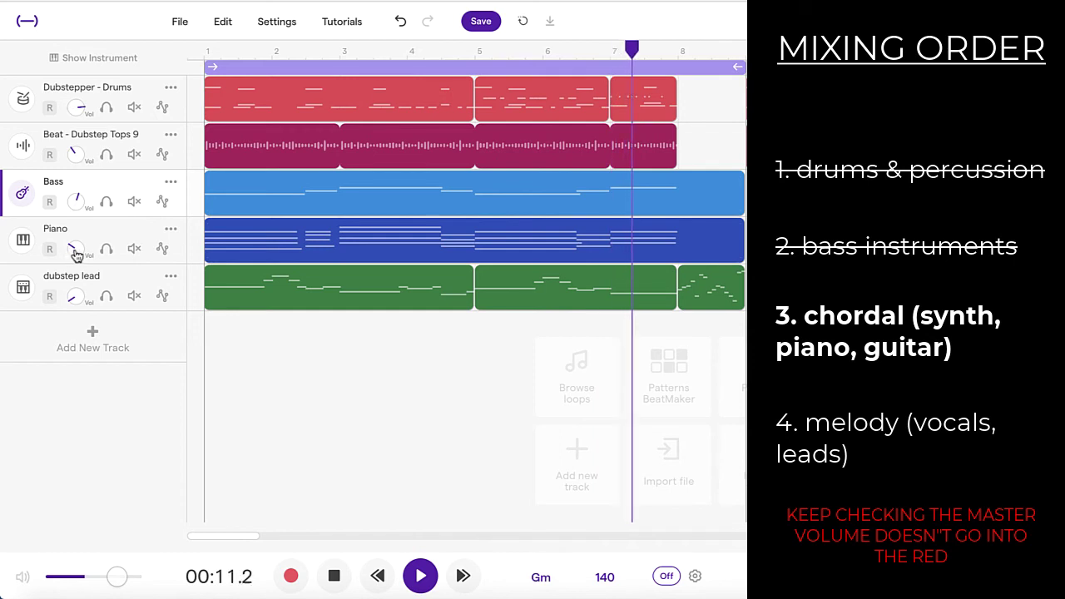
left_click_drag(76, 249, 79, 226)
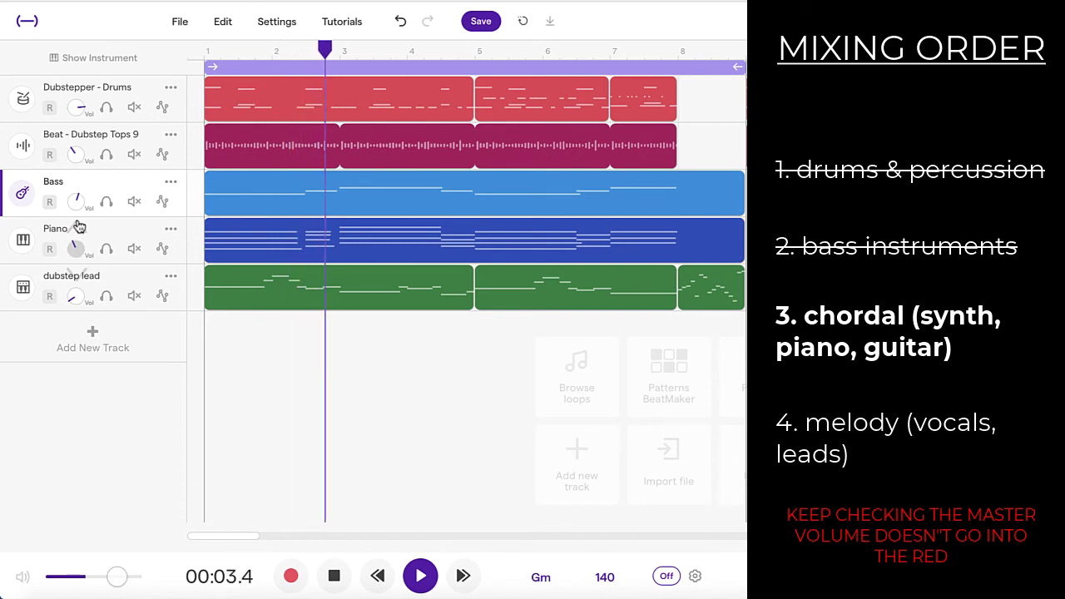
left_click_drag(79, 227, 75, 239)
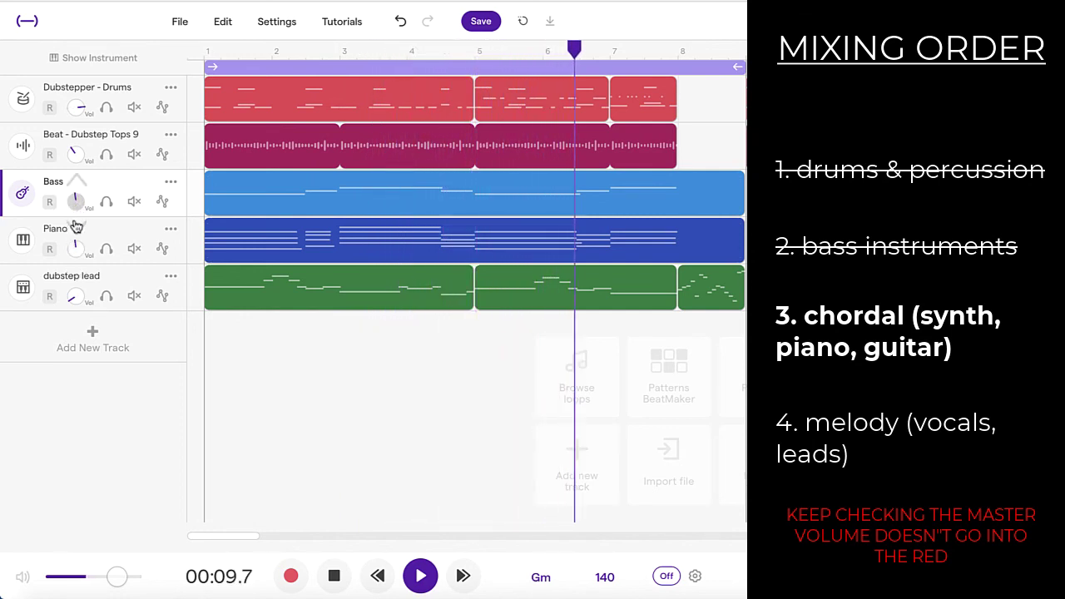
key("space")
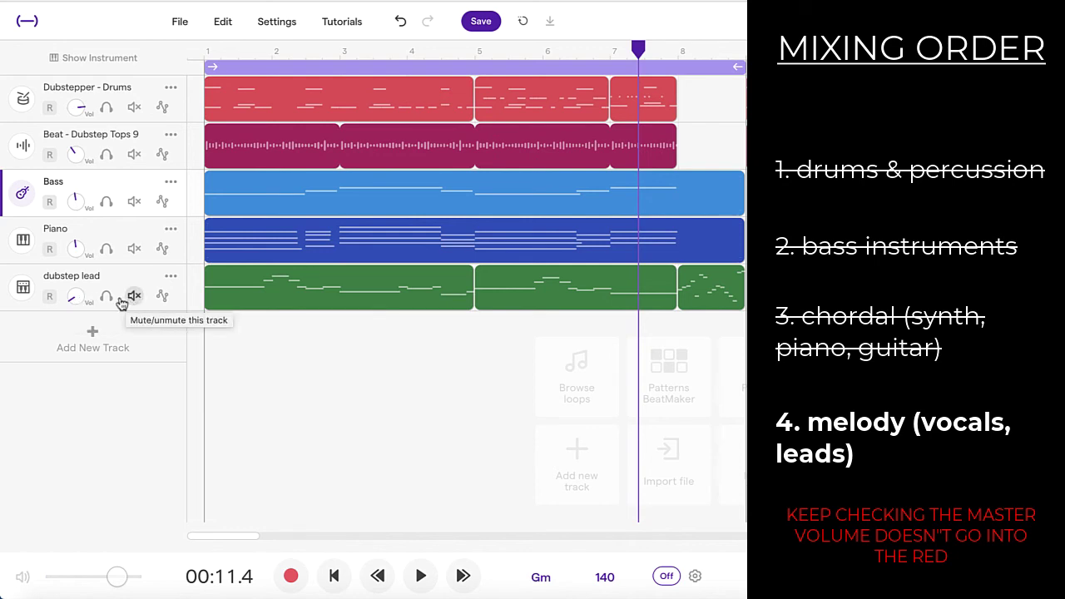
- Solo the dubstep lead track with its volume up, play it alone, and turn the solo off again
left_click(109, 300)
key("space")
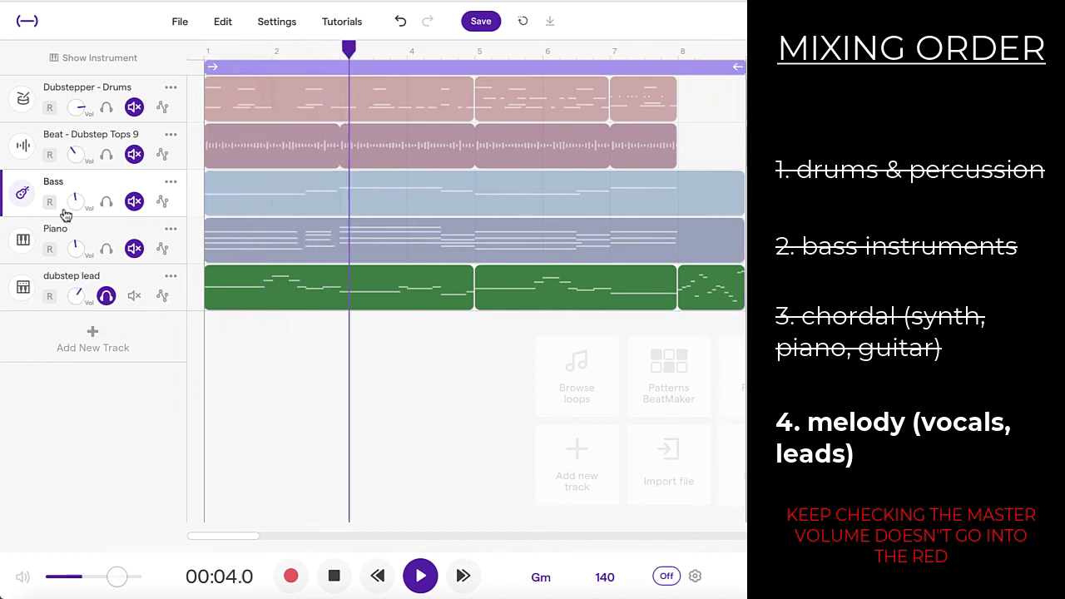
key("space")
left_click(105, 297)
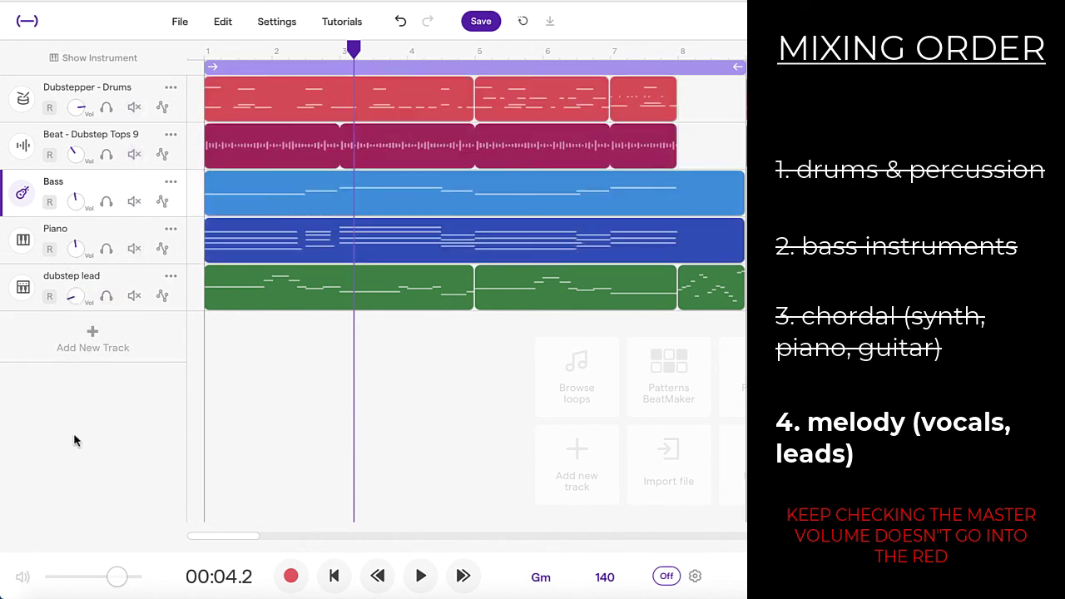
- Play the loop and adjust the dubstep lead volume against the other tracks until it sits at about two thirds
key("space")
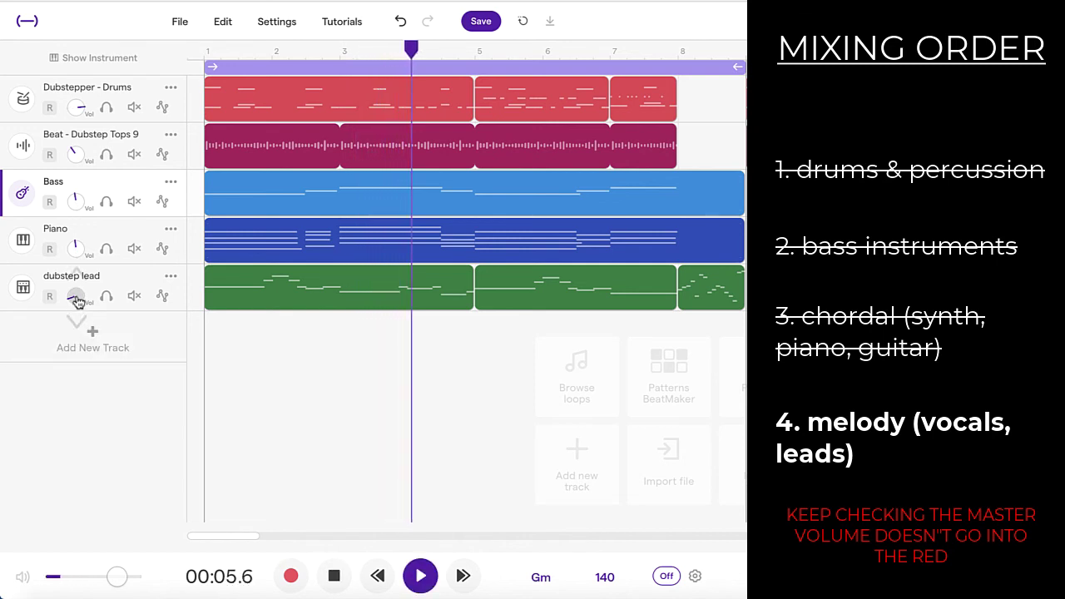
left_click_drag(76, 301, 66, 228)
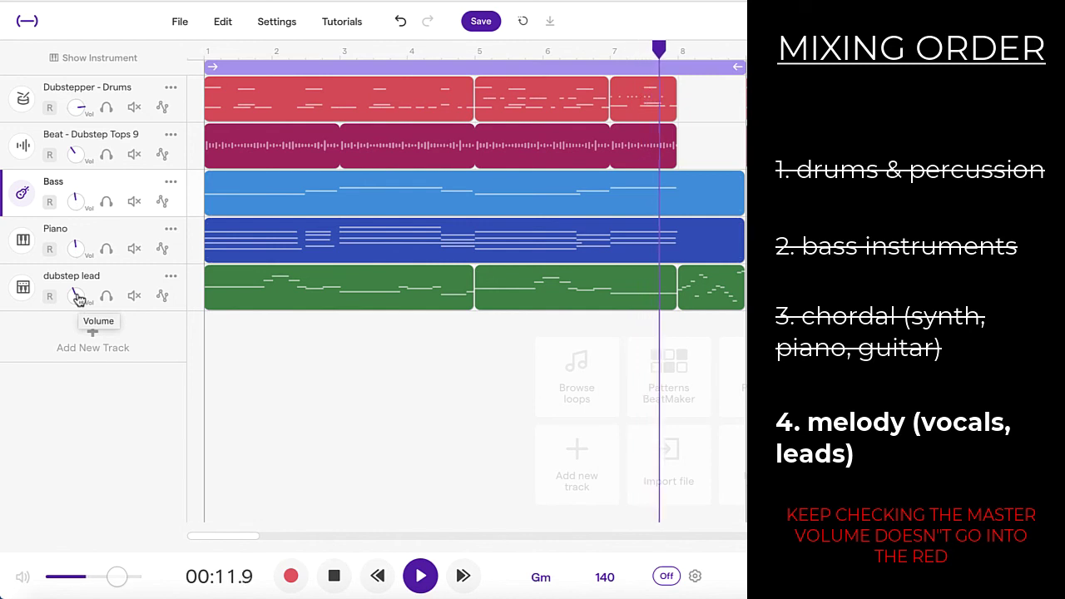
left_click_drag(78, 298, 75, 250)
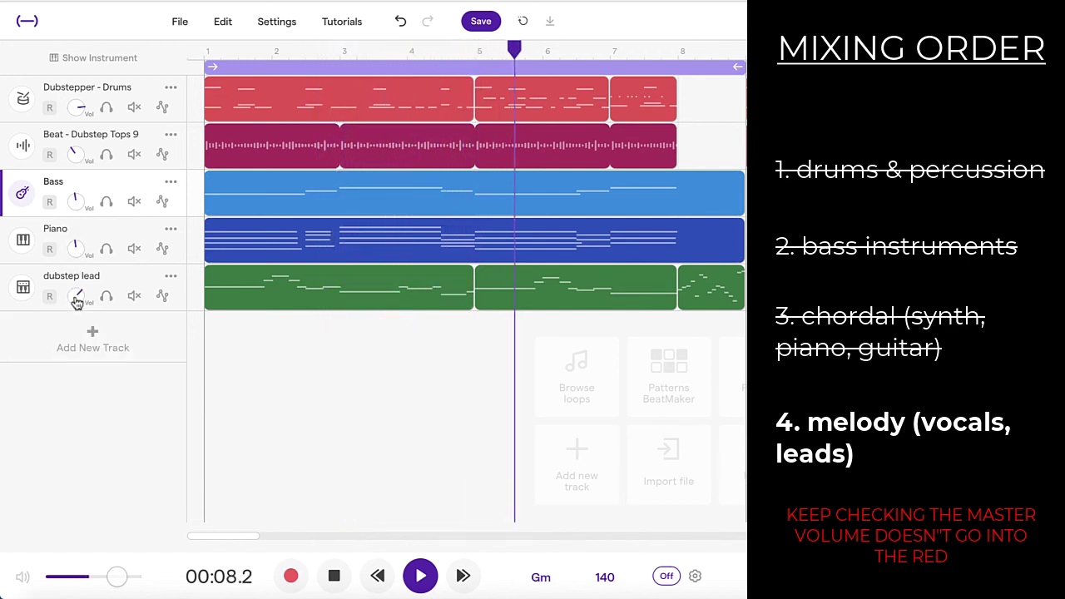
left_click_drag(75, 302, 73, 307)
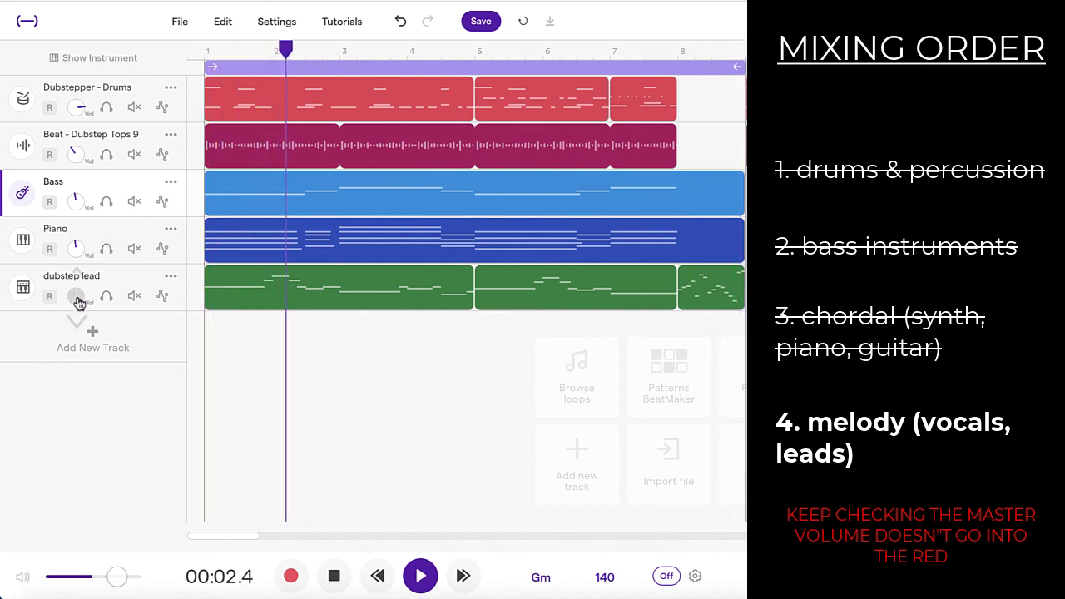
left_click_drag(78, 302, 61, 392)
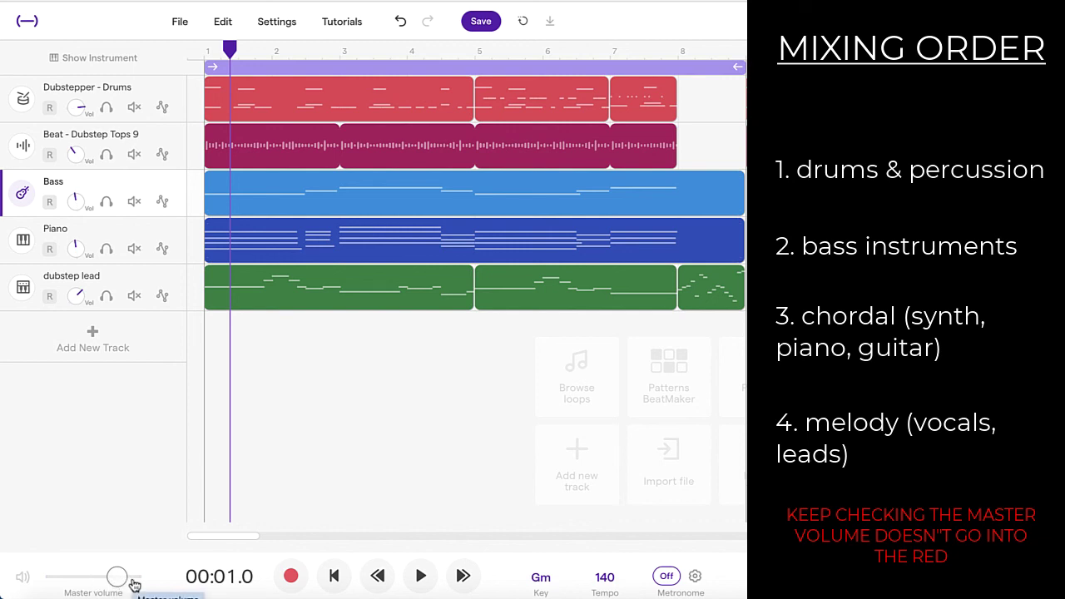
- Play the full mix while checking the master level, raise the master volume to about nine tenths, and stop playback
key("space")
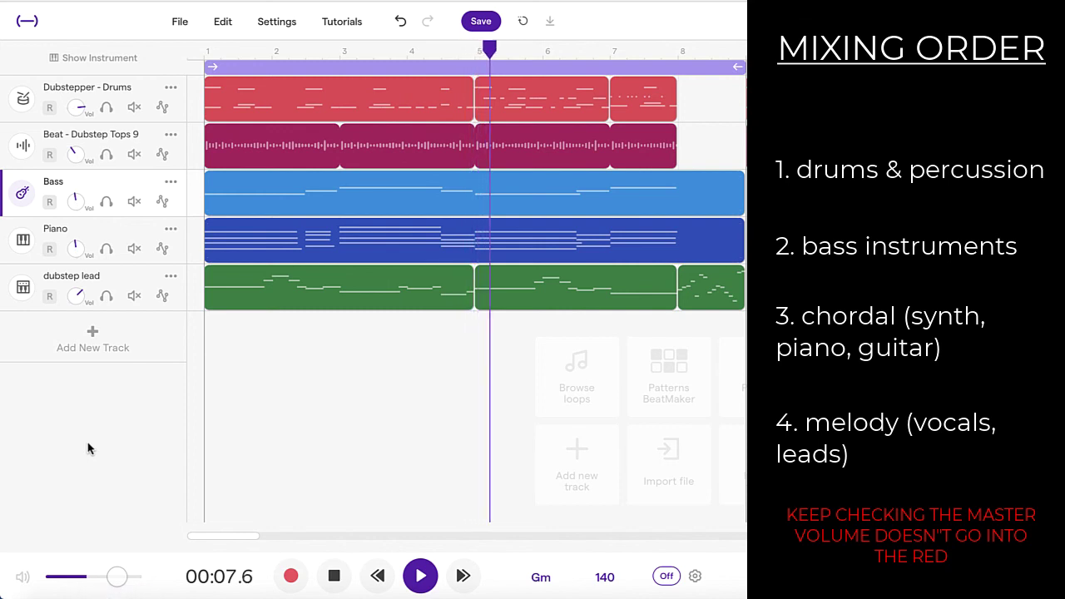
key("space")
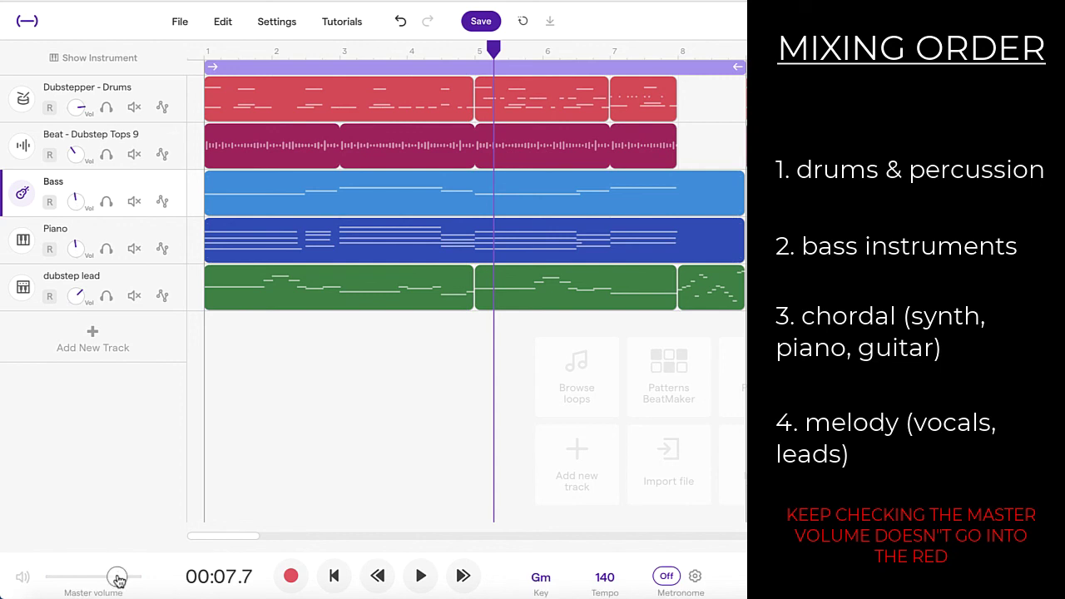
key("space")
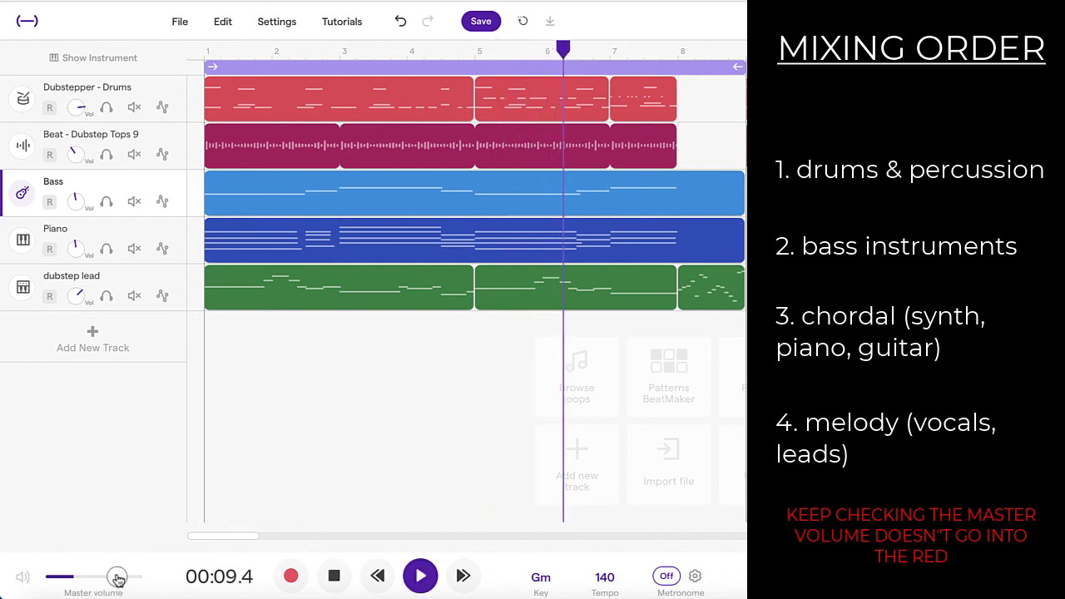
left_click_drag(117, 580, 130, 582)
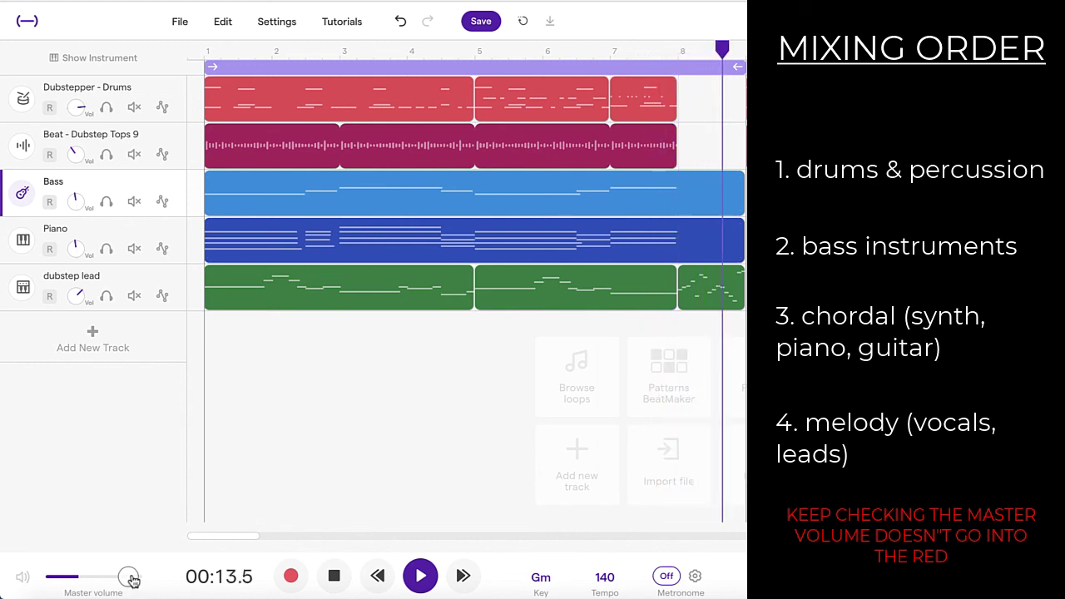
left_click_drag(133, 581, 136, 581)
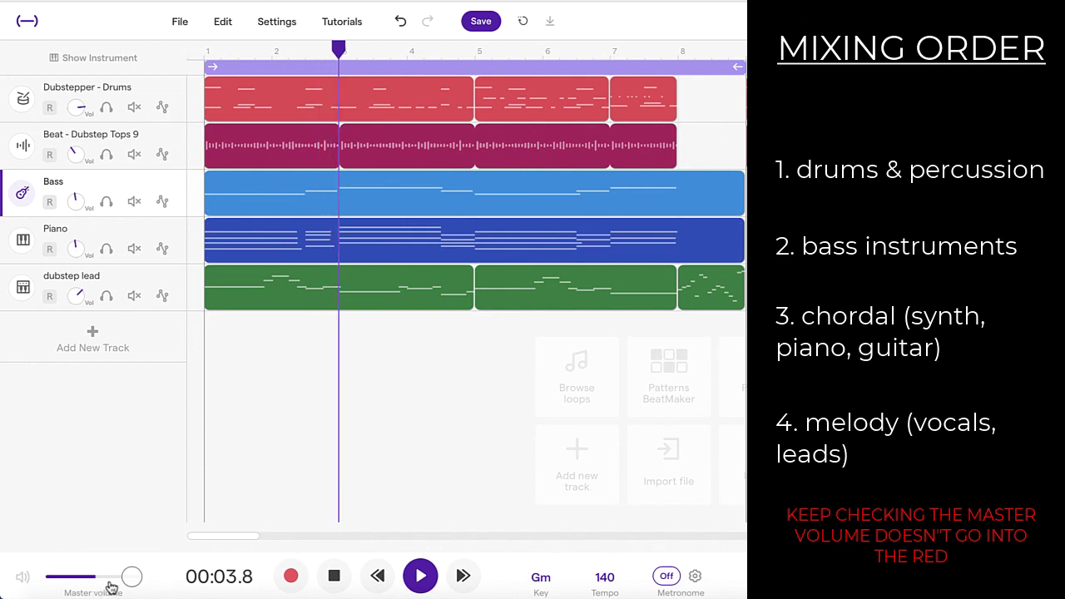
key("space")
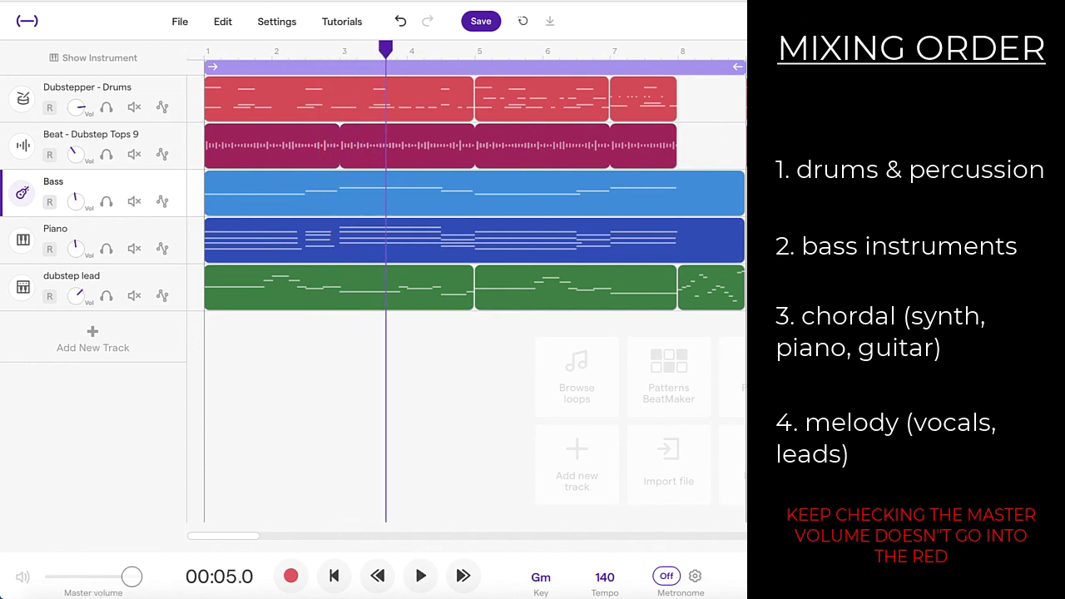